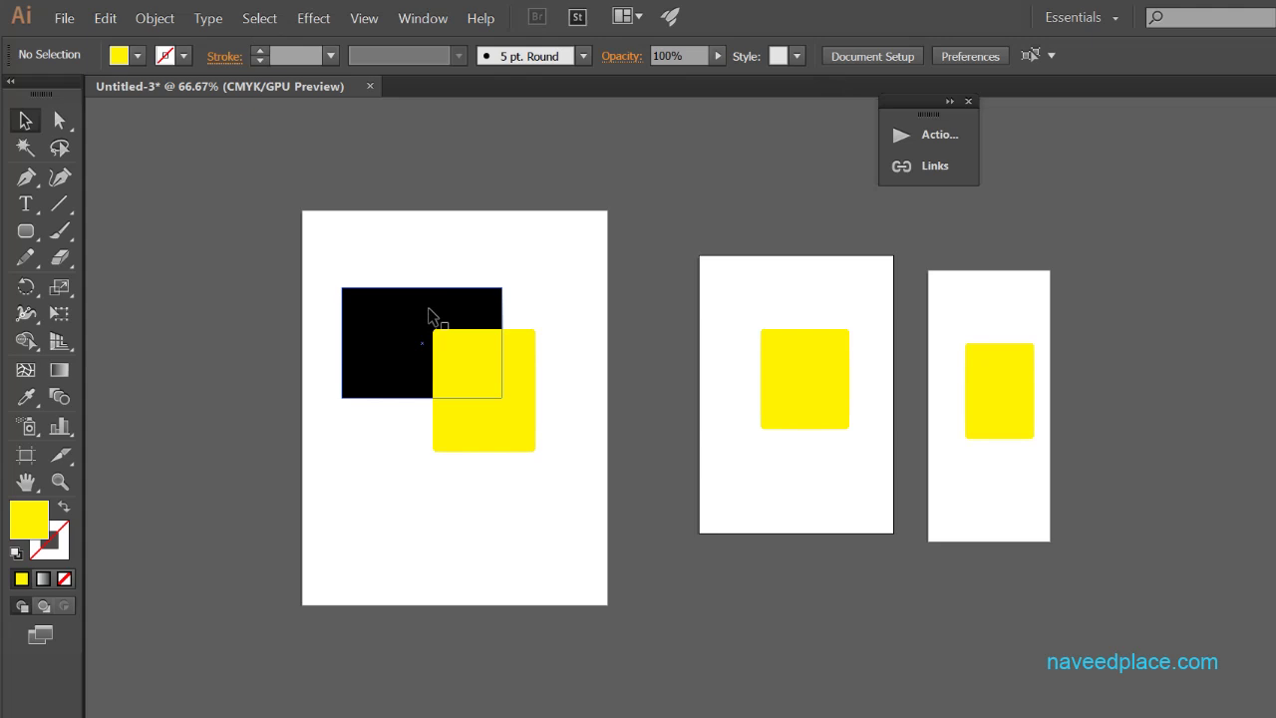
# Enlarge the view of the first artboard to 100% and leave its yellow rectangle deselected.
pyautogui.click(546, 458)
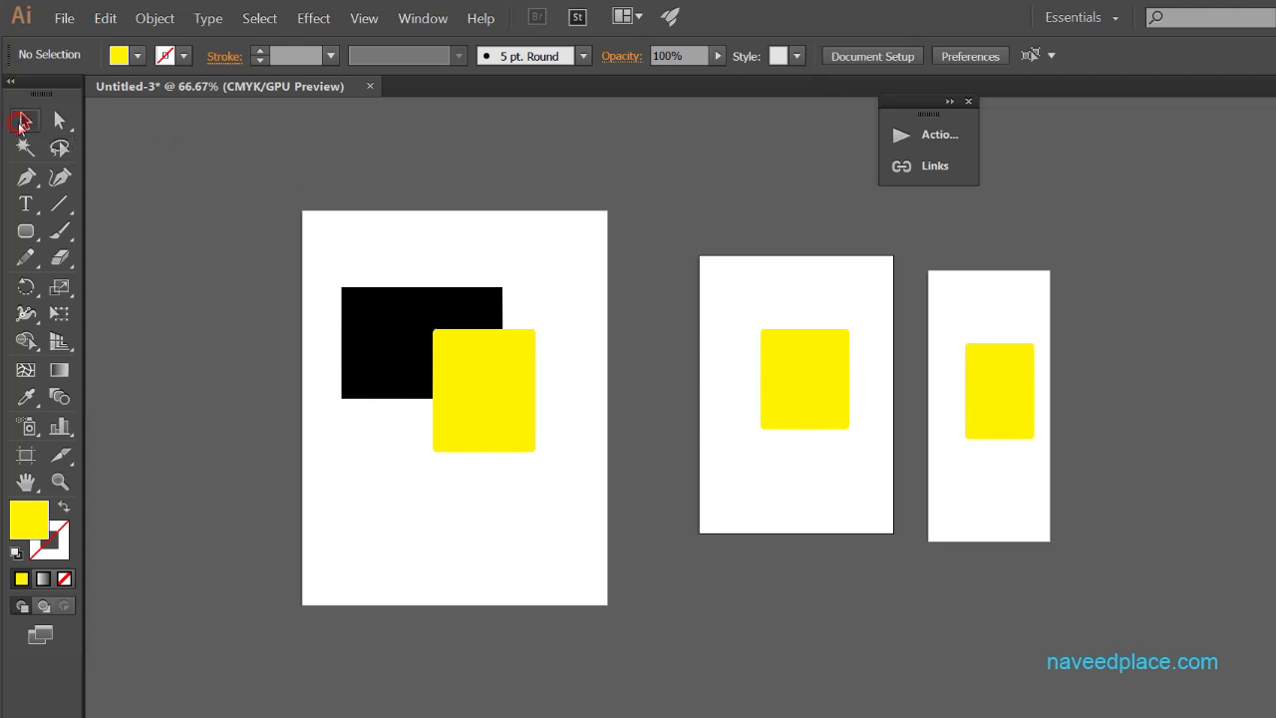
pyautogui.click(483, 403)
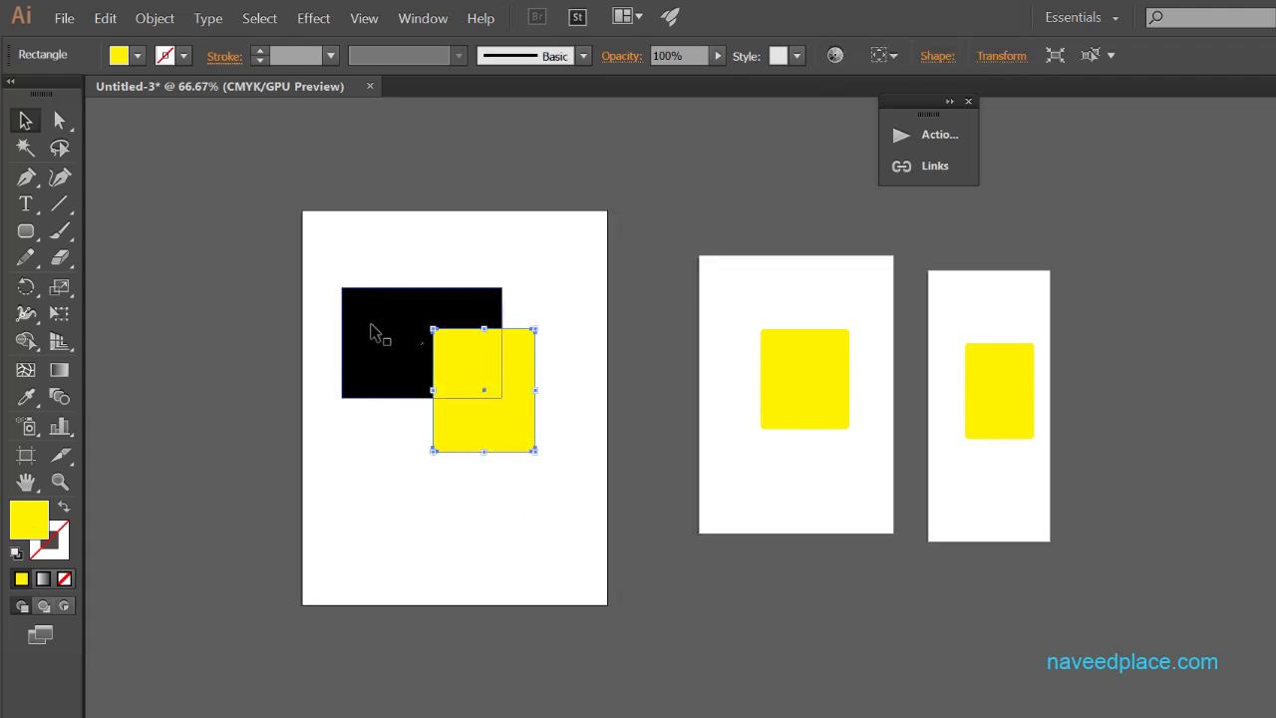
pyautogui.click(59, 481)
pyautogui.click(316, 422)
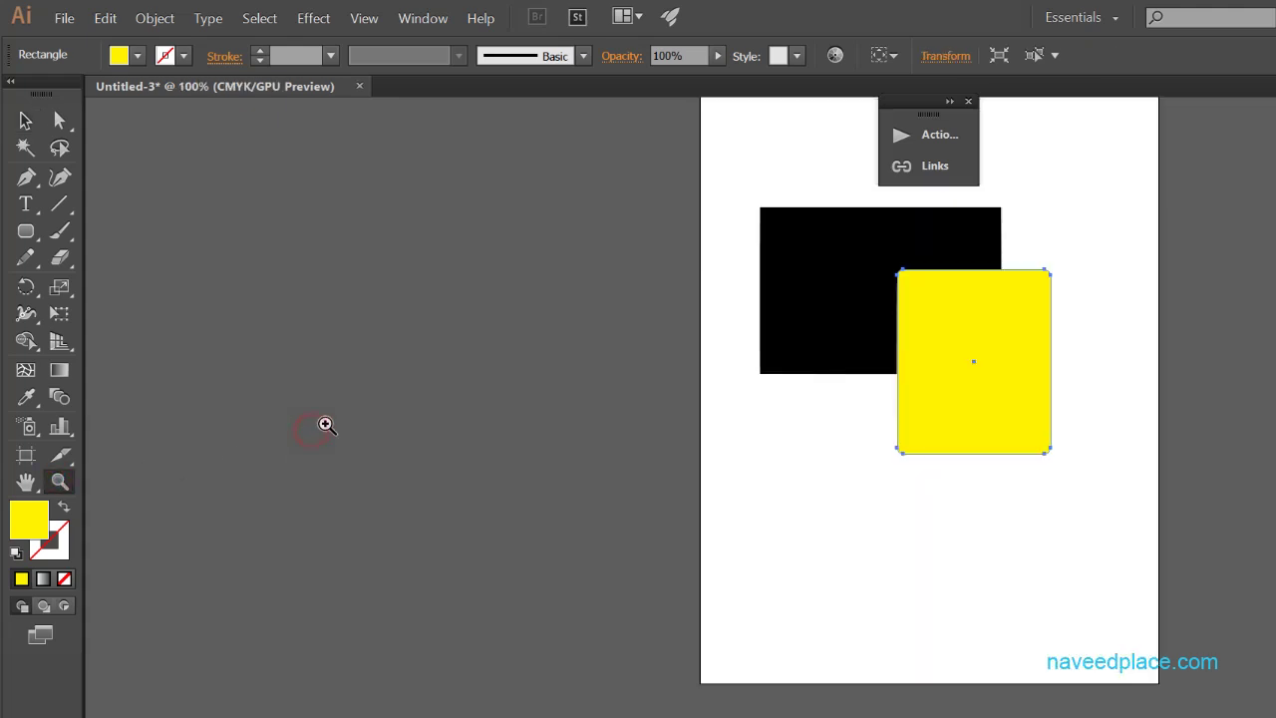
pyautogui.moveTo(751, 461); pyautogui.dragTo(239, 459)
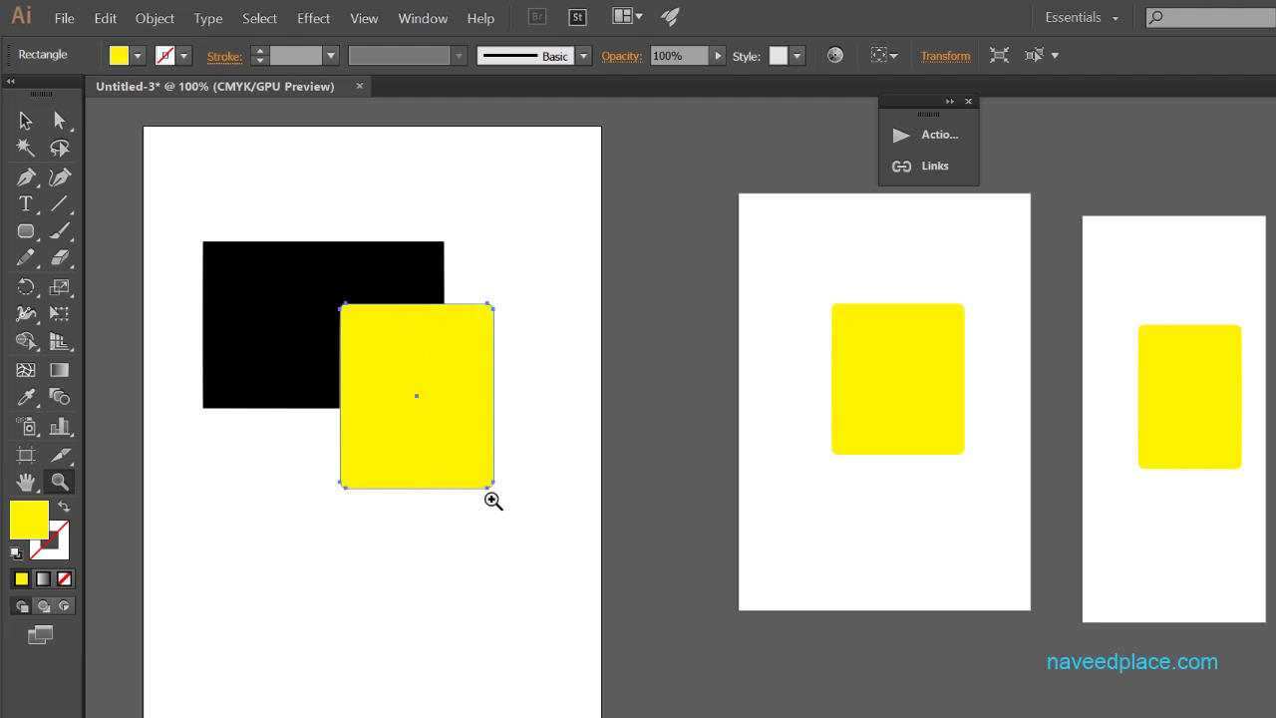
pyautogui.click(25, 120)
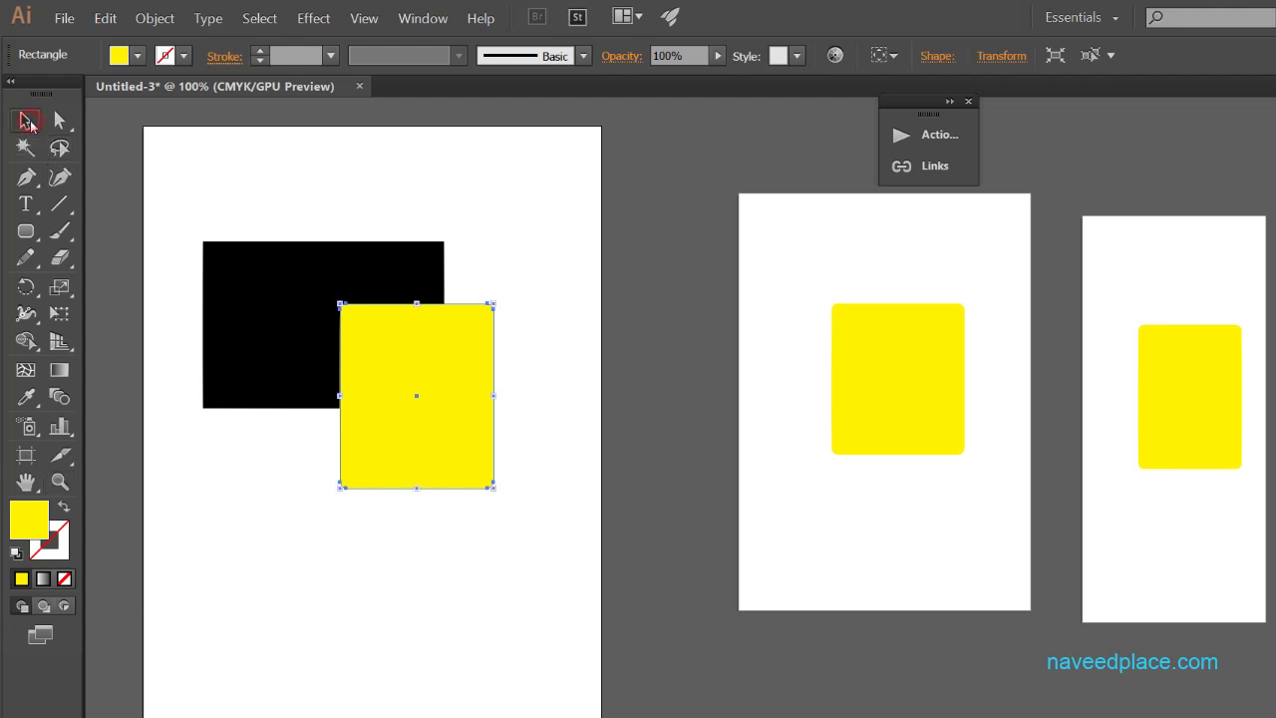
pyautogui.click(532, 249)
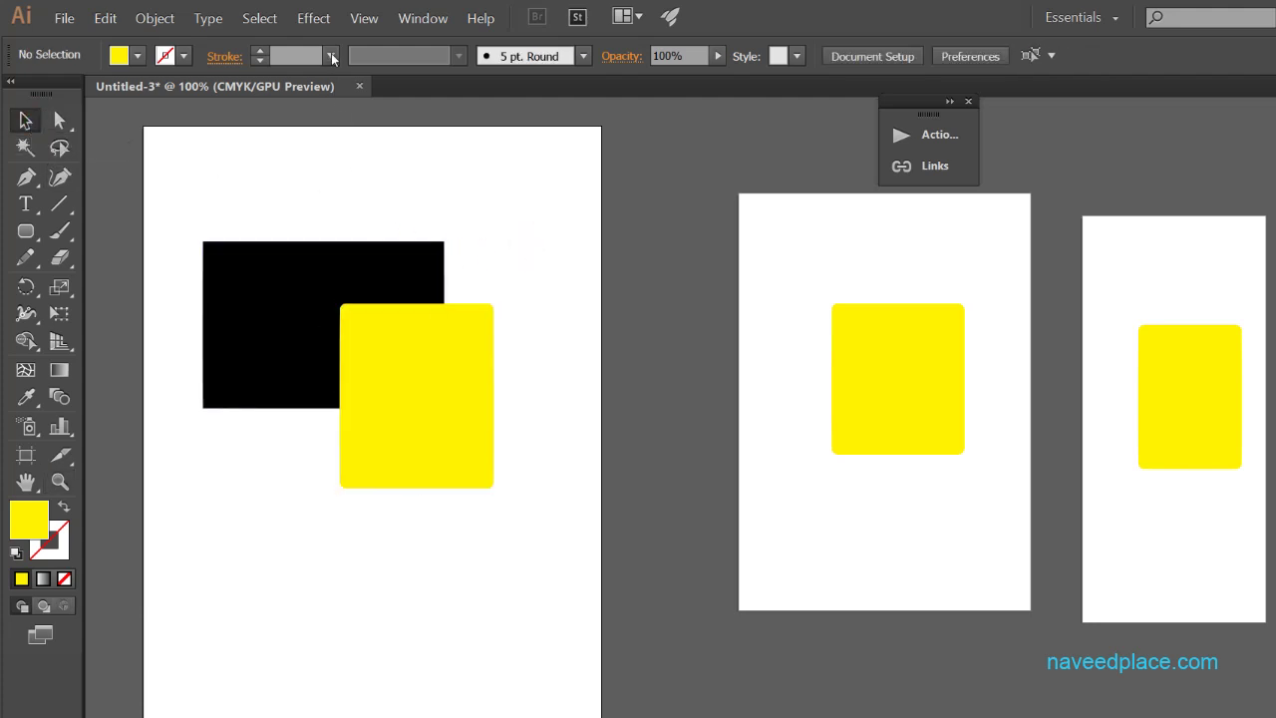
# Select all objects across the three artboards, and clear the selection.
pyautogui.click(259, 18)
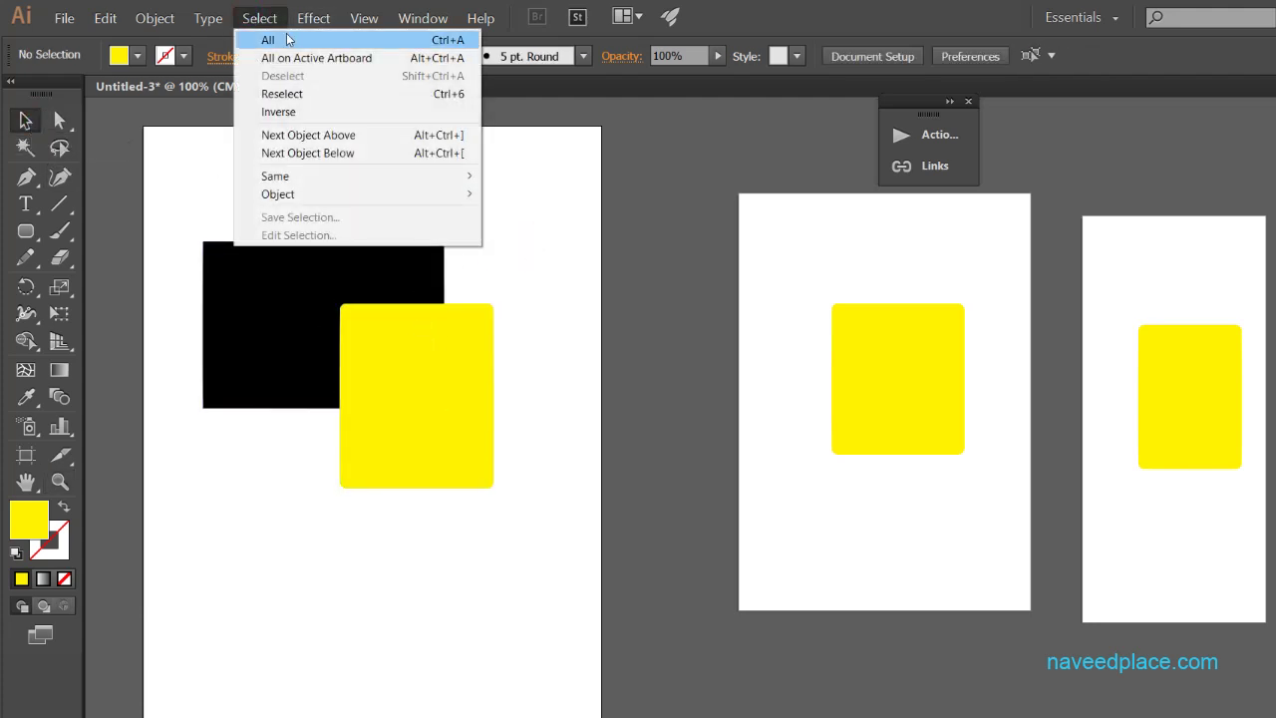
pyautogui.click(527, 278)
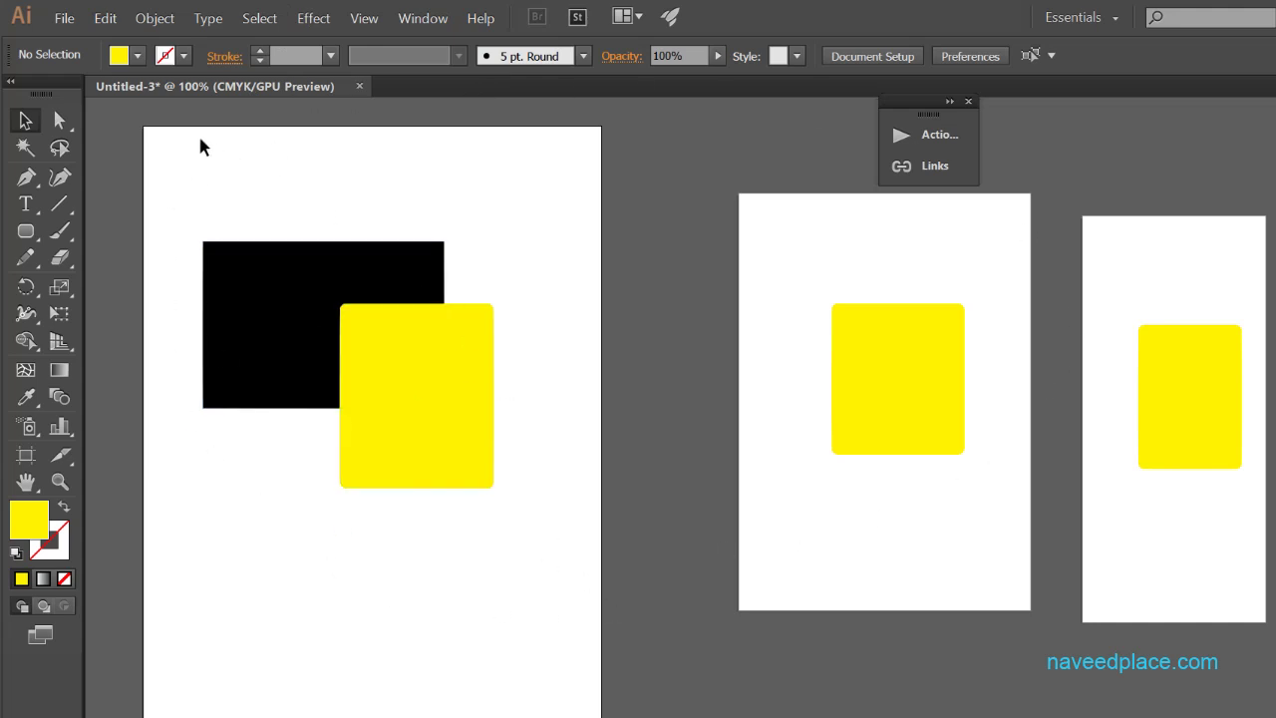
pyautogui.click(259, 18)
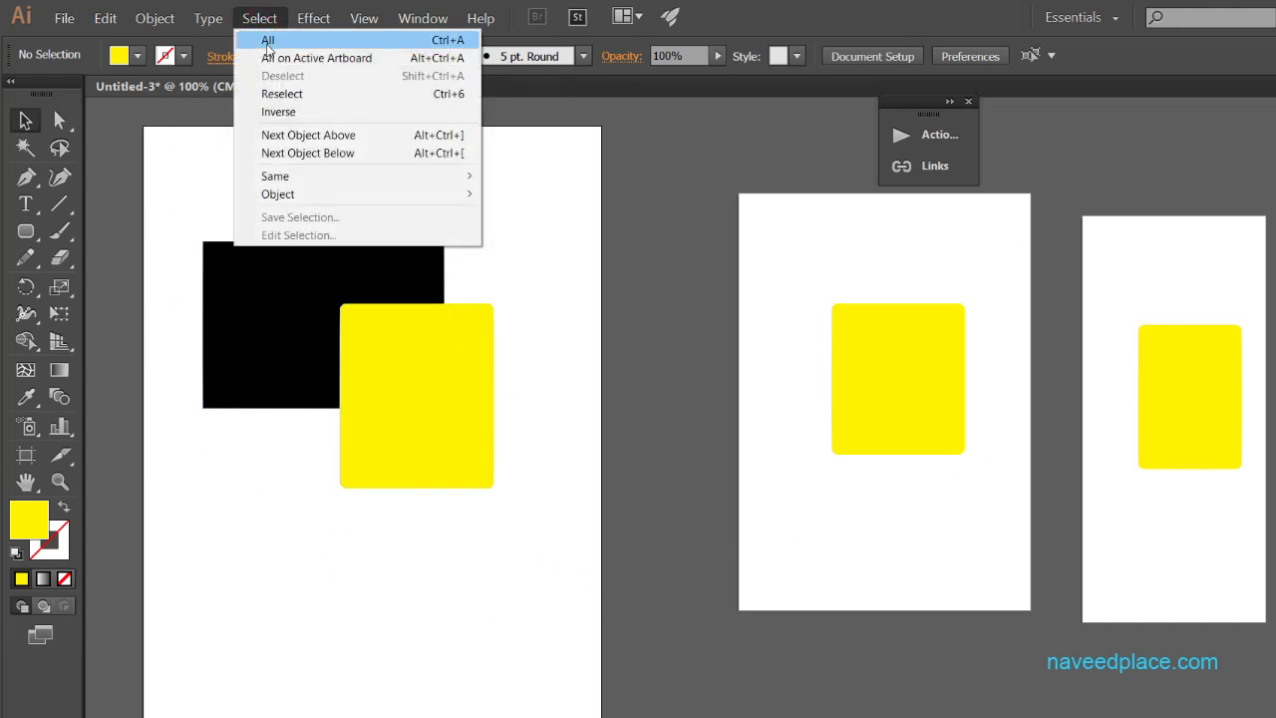
pyautogui.click(267, 42)
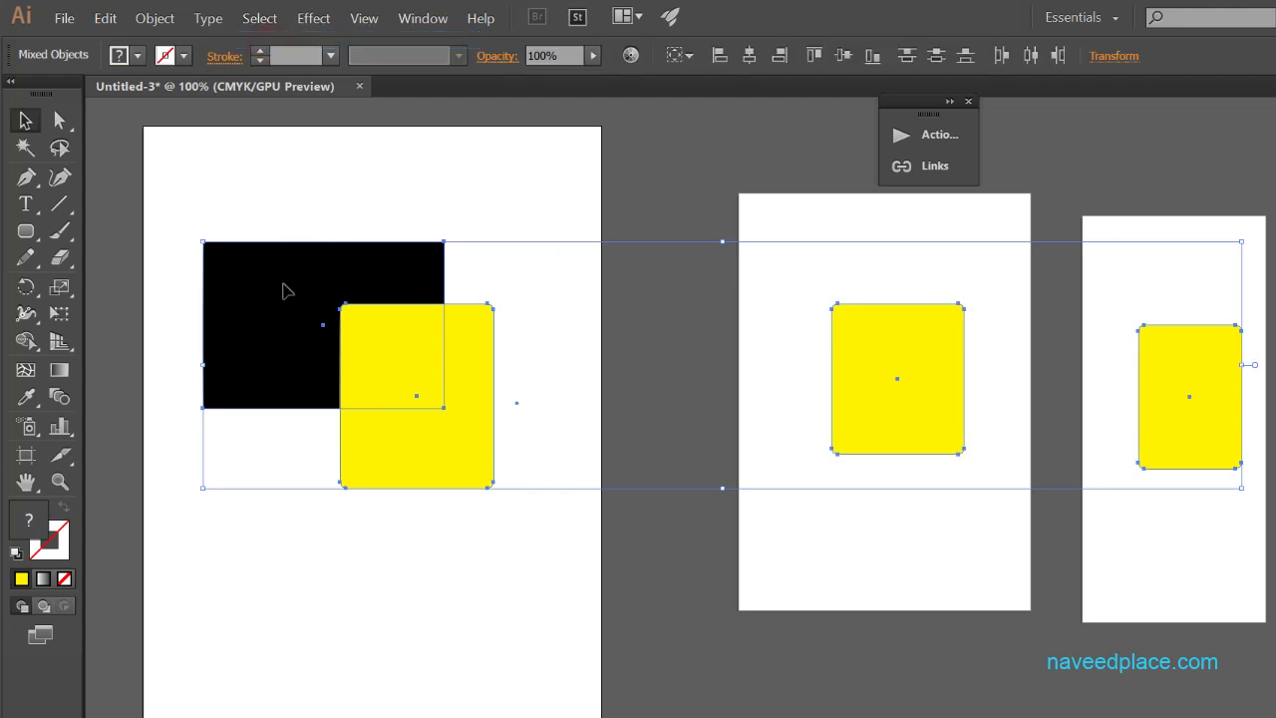
pyautogui.click(515, 641)
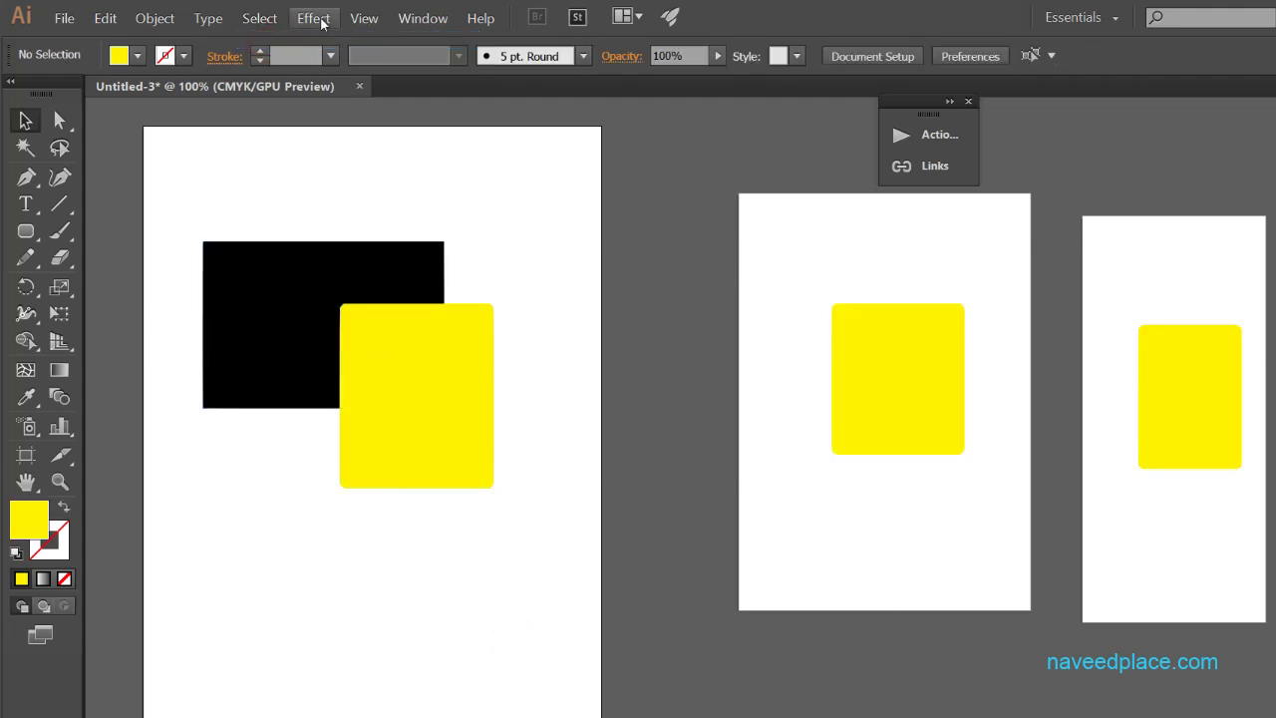
# Activate the artboards in turn, return to the first one, and select all objects on that active artboard.
pyautogui.click(274, 19)
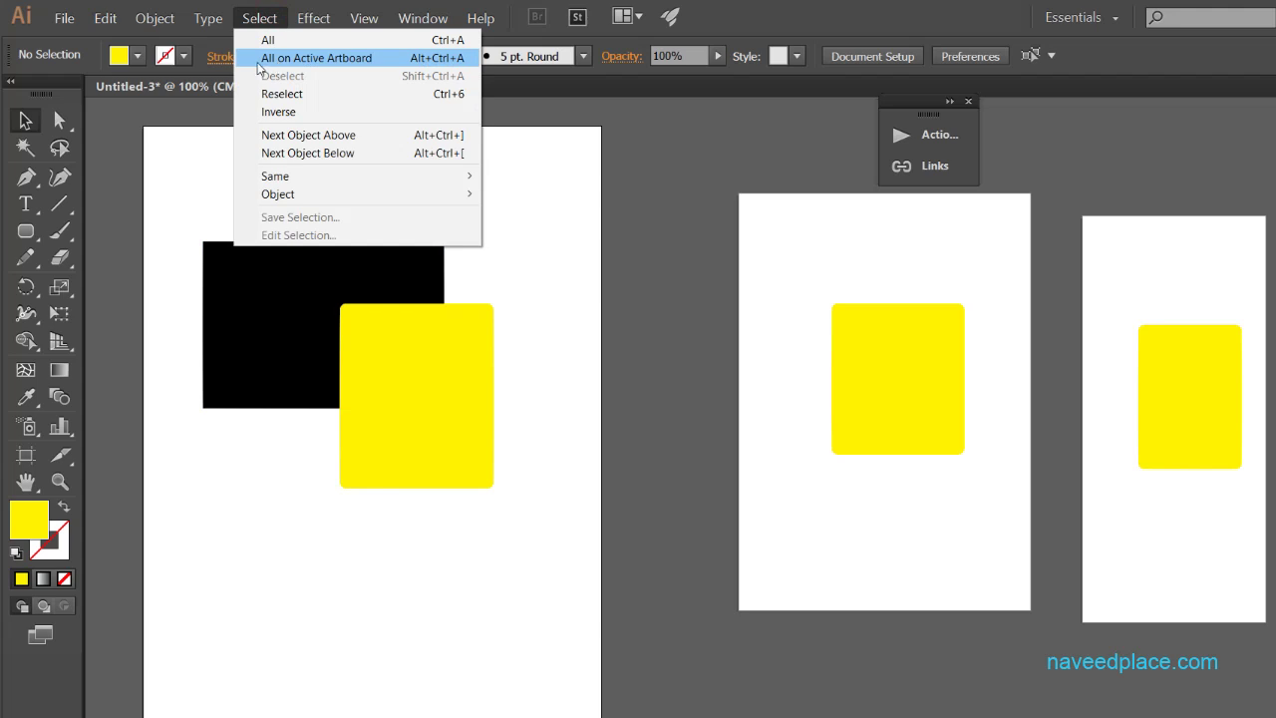
pyautogui.click(653, 379)
pyautogui.click(800, 406)
pyautogui.click(1096, 446)
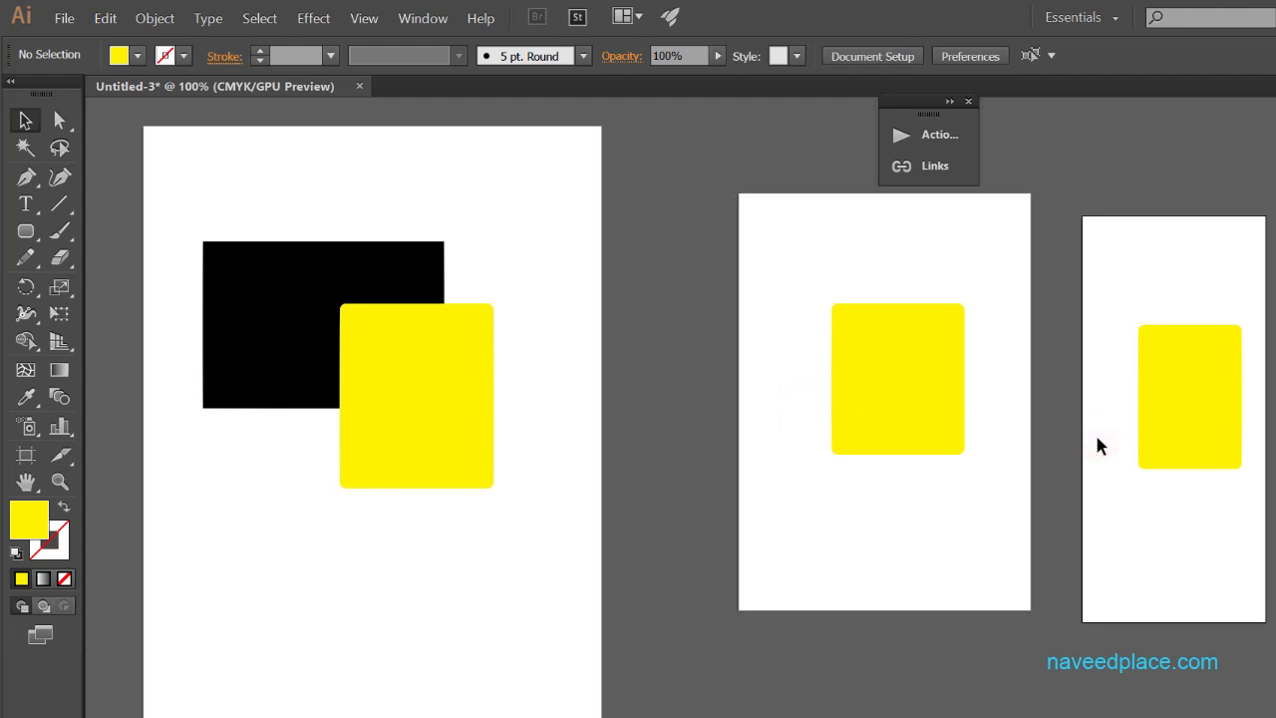
pyautogui.click(517, 400)
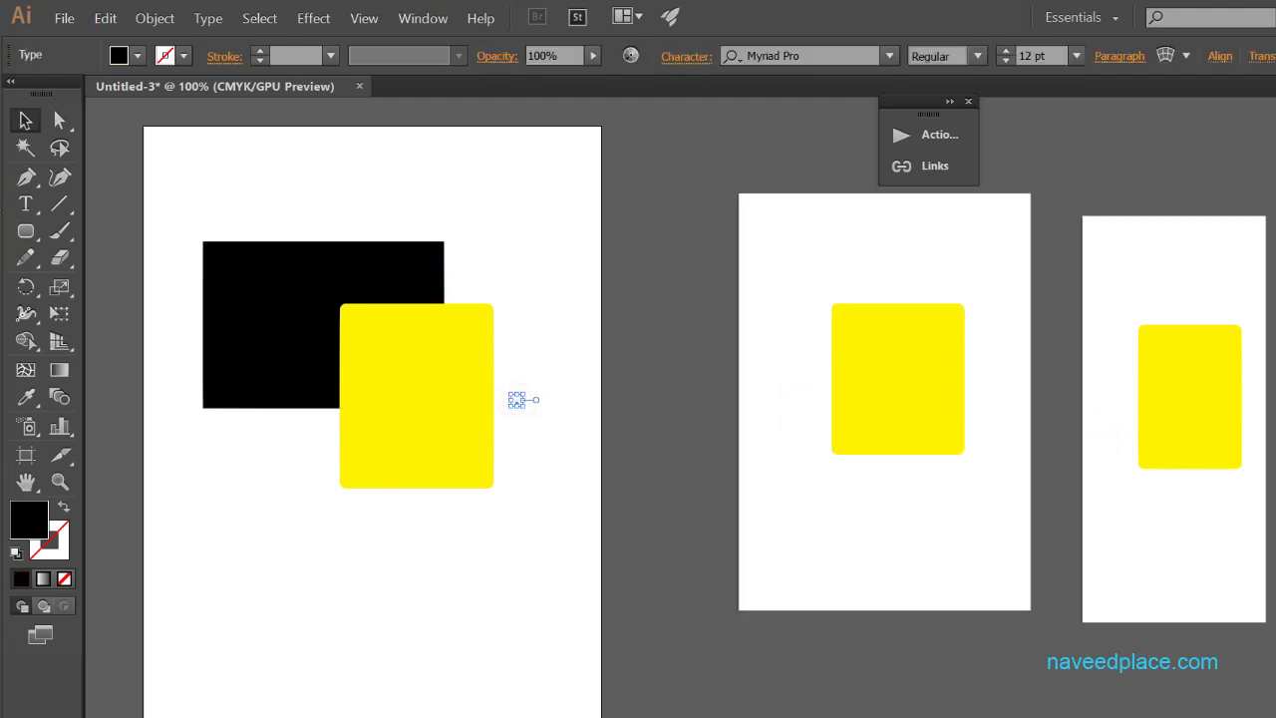
pyautogui.click(470, 177)
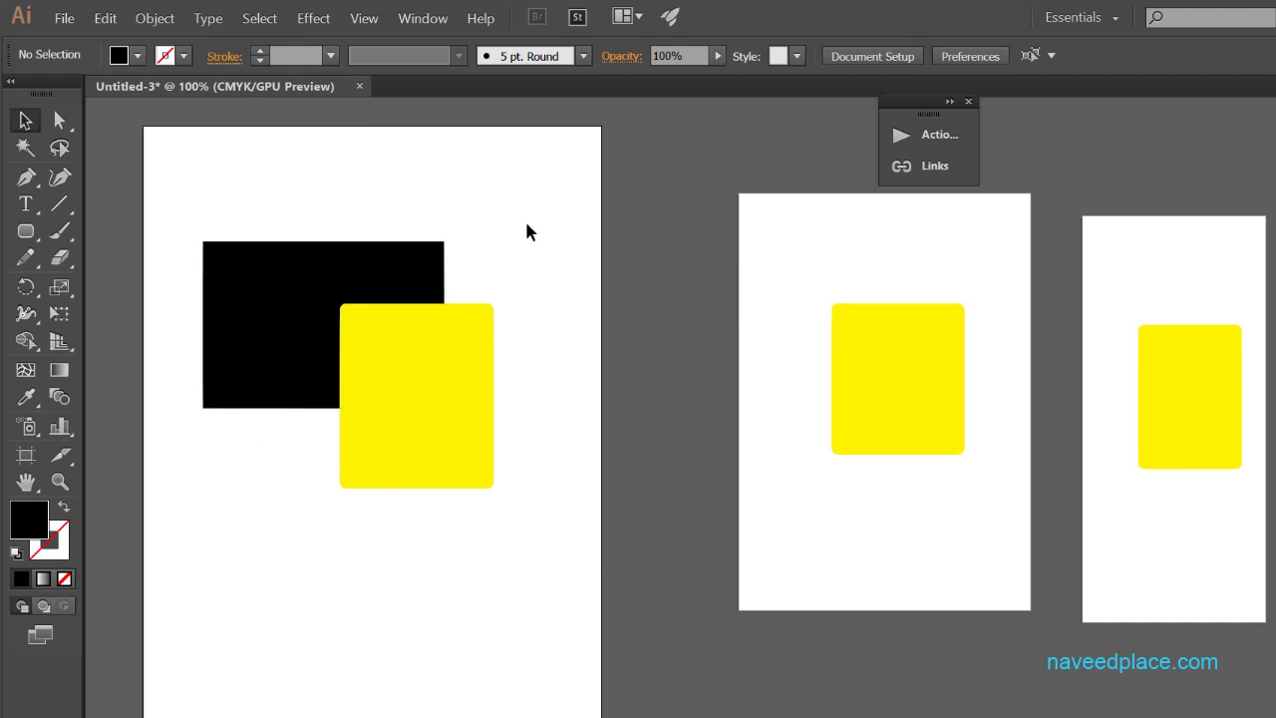
pyautogui.click(254, 18)
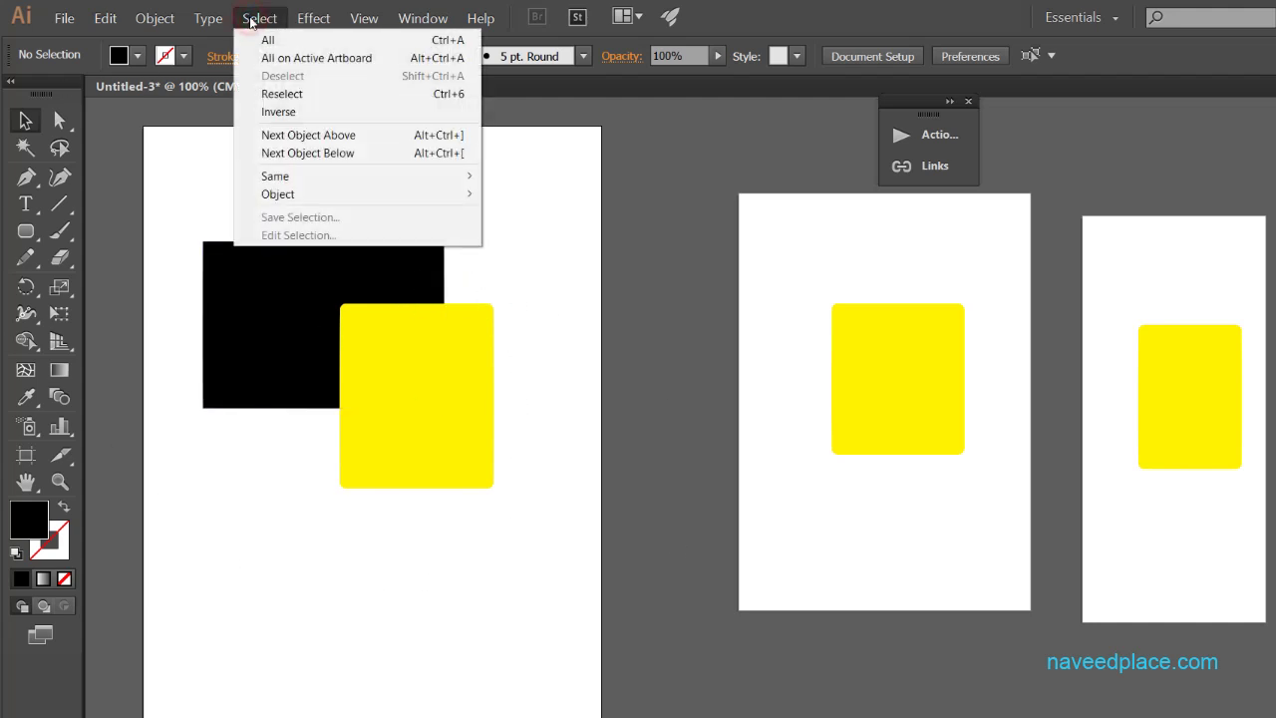
pyautogui.click(285, 60)
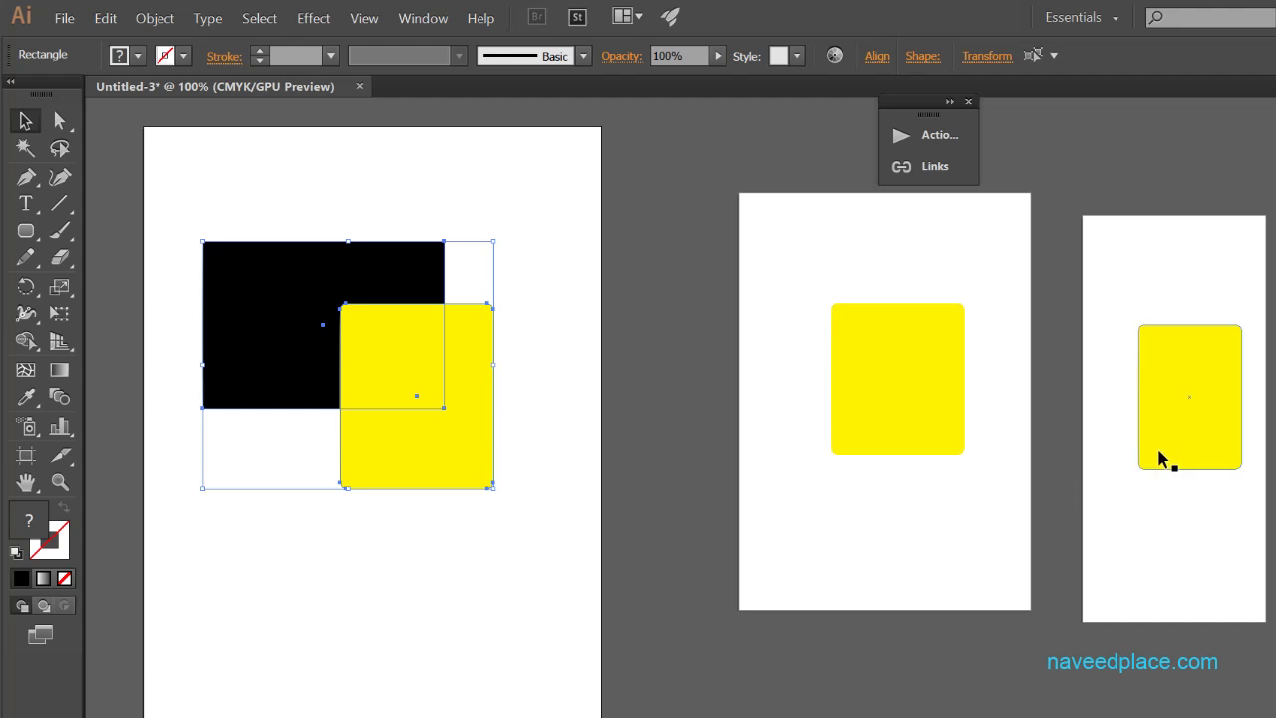
# Deselect the black and yellow rectangles with the Deselect command.
pyautogui.click(257, 18)
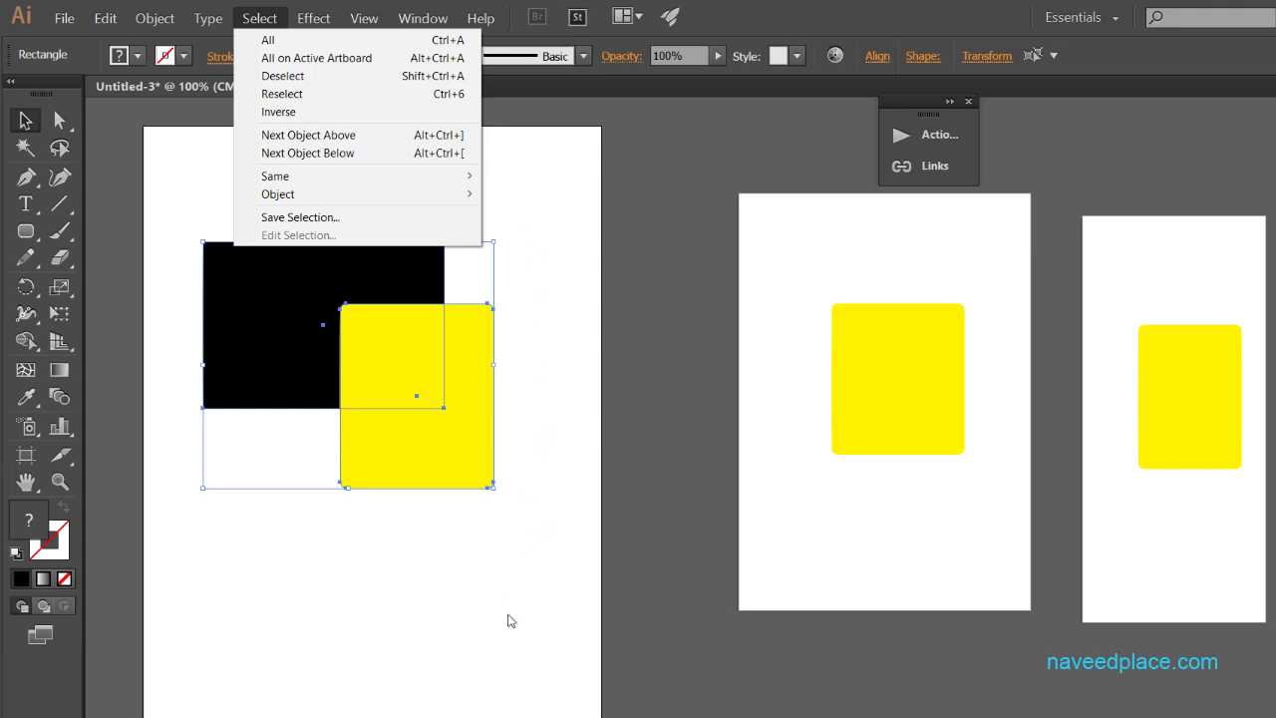
pyautogui.click(330, 78)
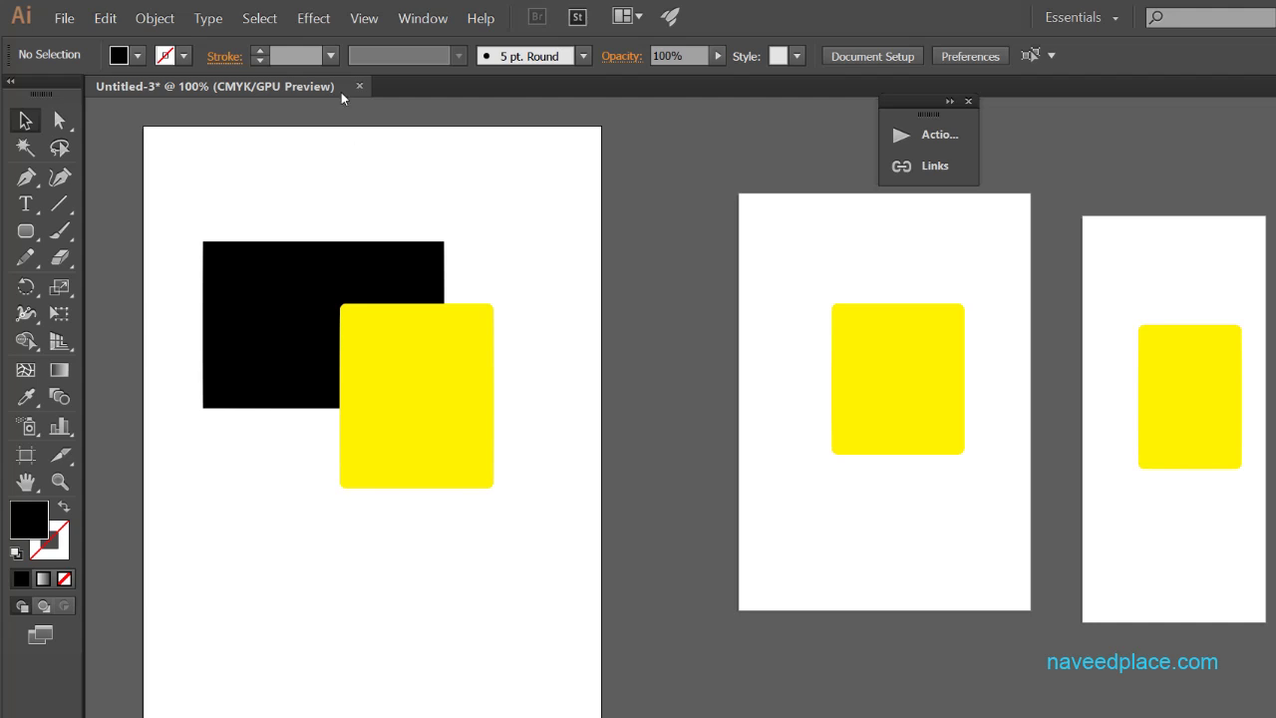
pyautogui.click(259, 18)
pyautogui.click(472, 250)
# Apply the Reselect command to bring back a selection, and leave the selection commands.
pyautogui.click(259, 20)
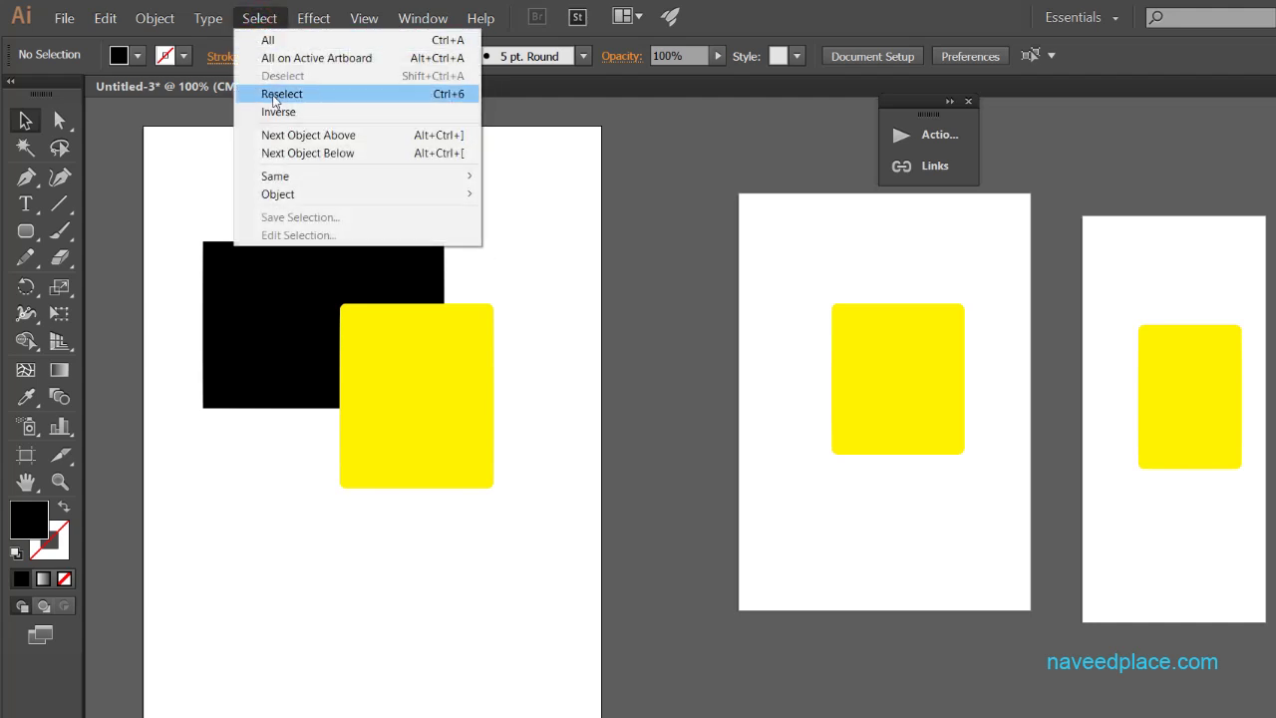
pyautogui.click(273, 97)
pyautogui.click(259, 18)
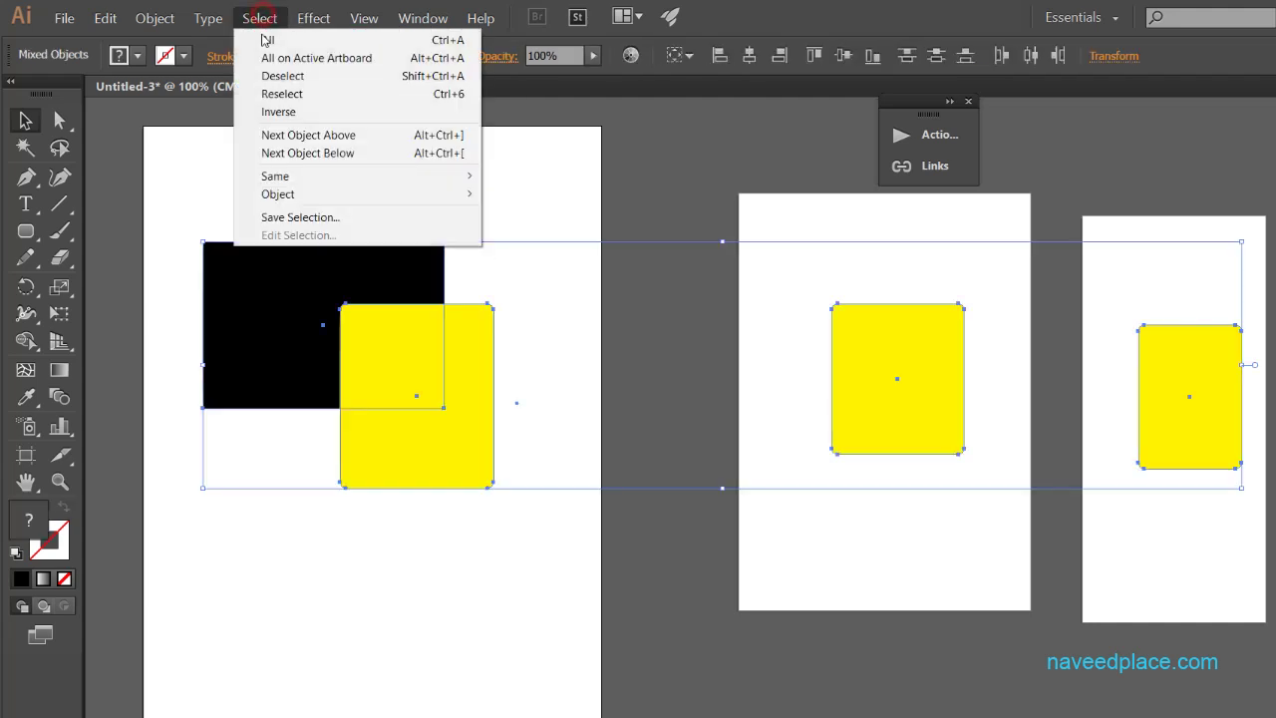
pyautogui.click(235, 171)
# Select only the yellow rectangle on the first artboard, view it at 150%, and invert the selection.
pyautogui.click(450, 400)
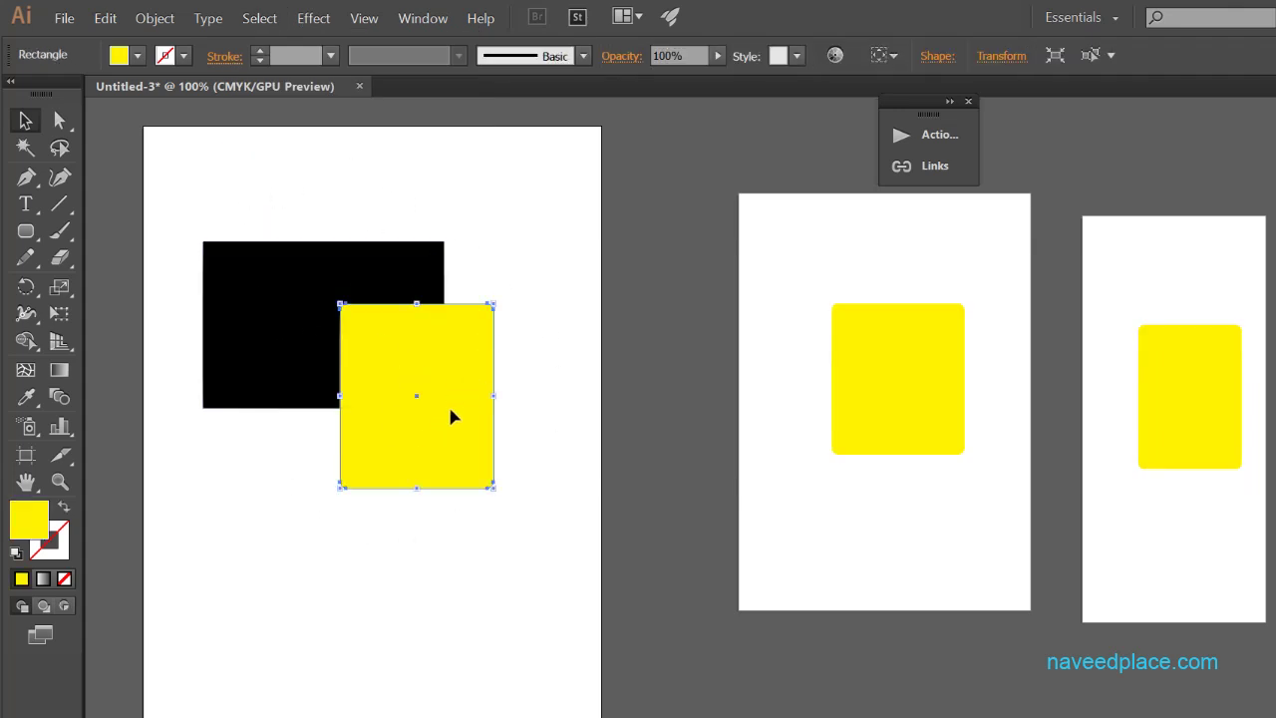
pyautogui.click(26, 481)
pyautogui.click(60, 481)
pyautogui.click(335, 409)
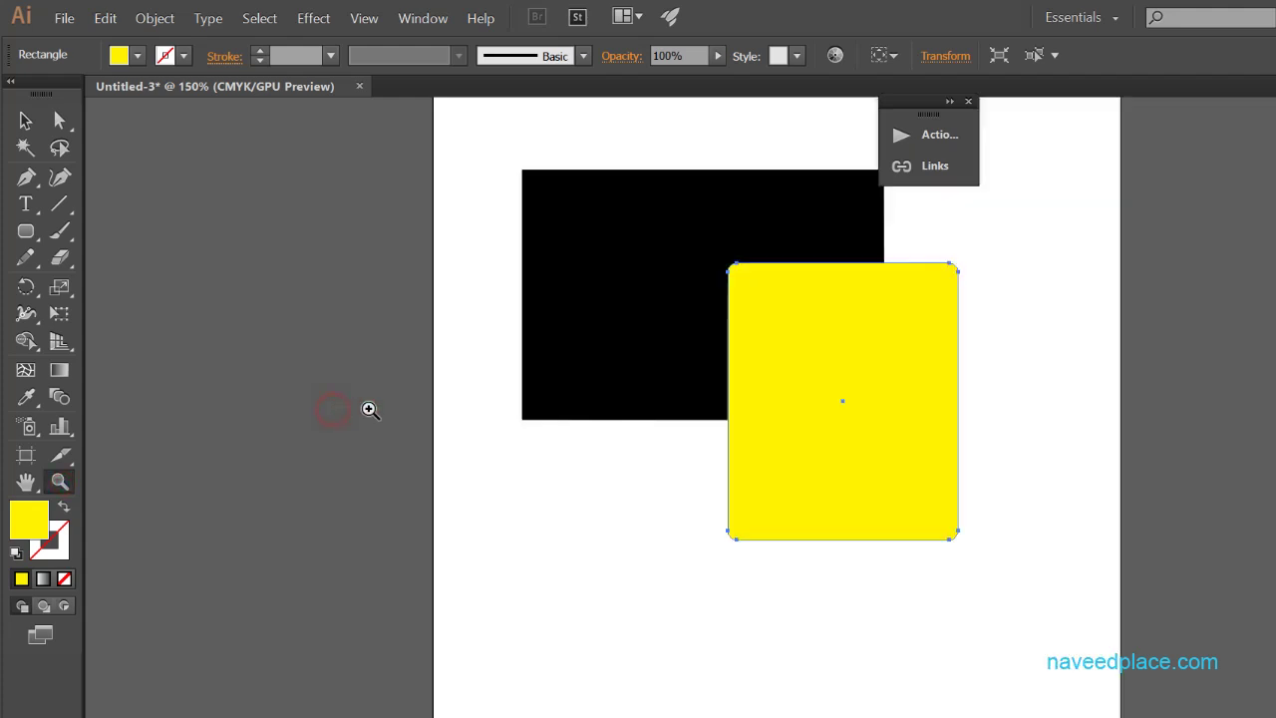
pyautogui.moveTo(638, 405); pyautogui.dragTo(387, 467)
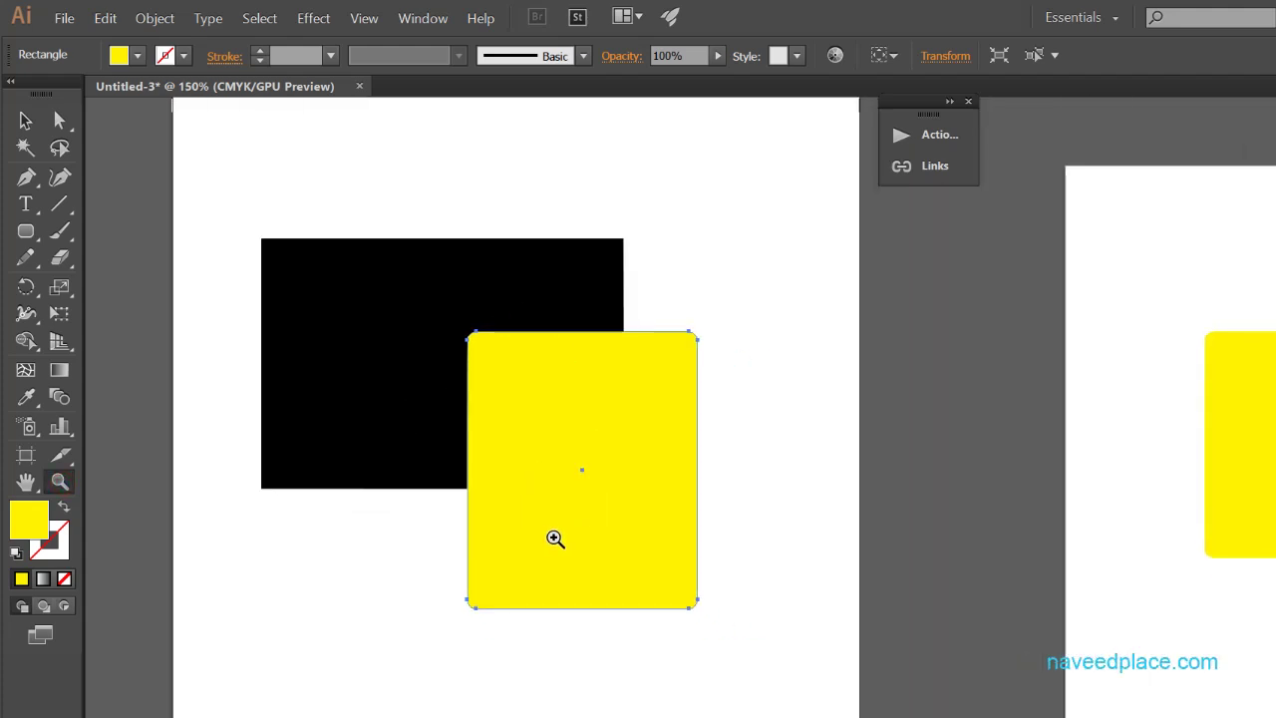
pyautogui.click(260, 20)
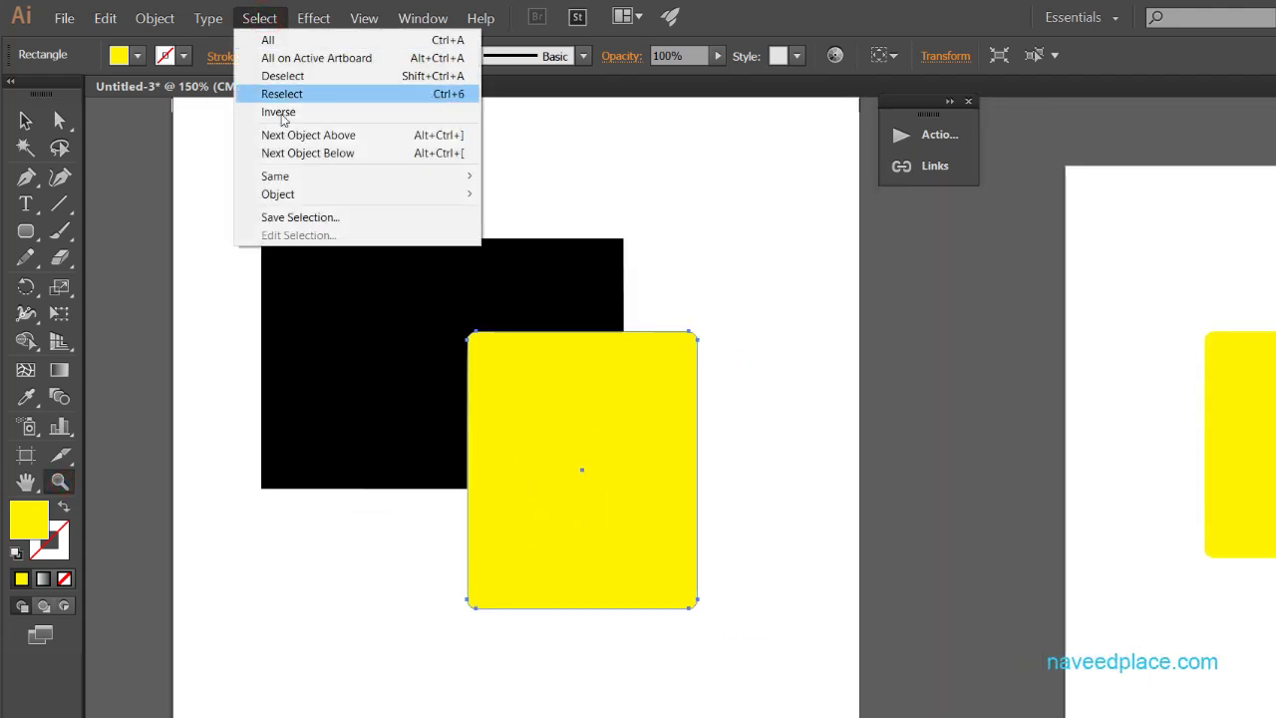
pyautogui.click(281, 112)
pyautogui.click(25, 120)
pyautogui.moveTo(233, 199); pyautogui.dragTo(742, 654)
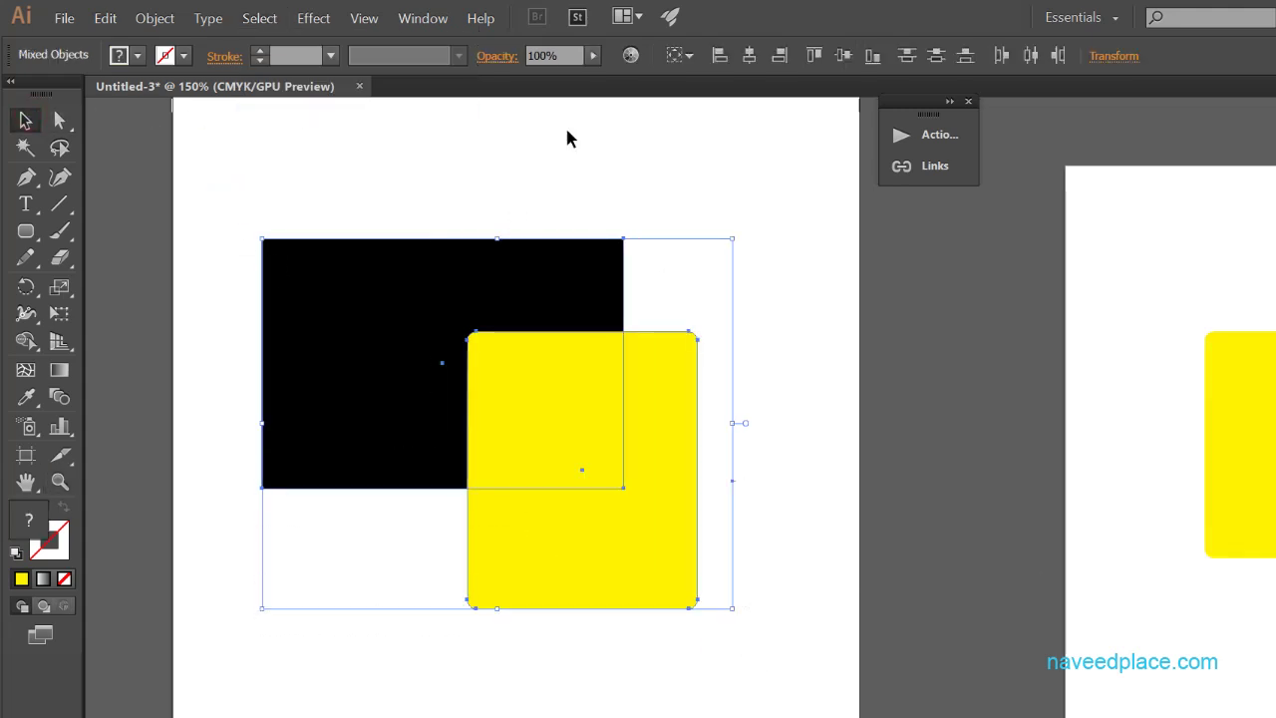
pyautogui.click(324, 19)
pyautogui.moveTo(277, 22)
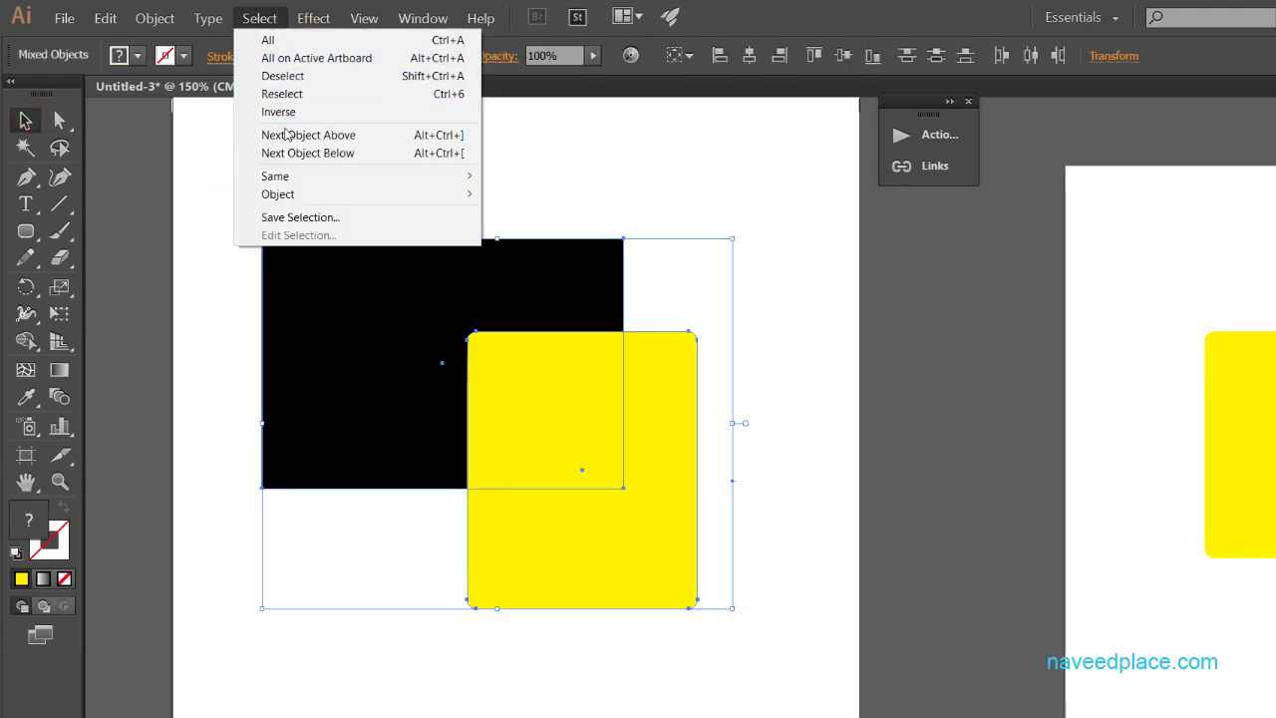
pyautogui.click(523, 191)
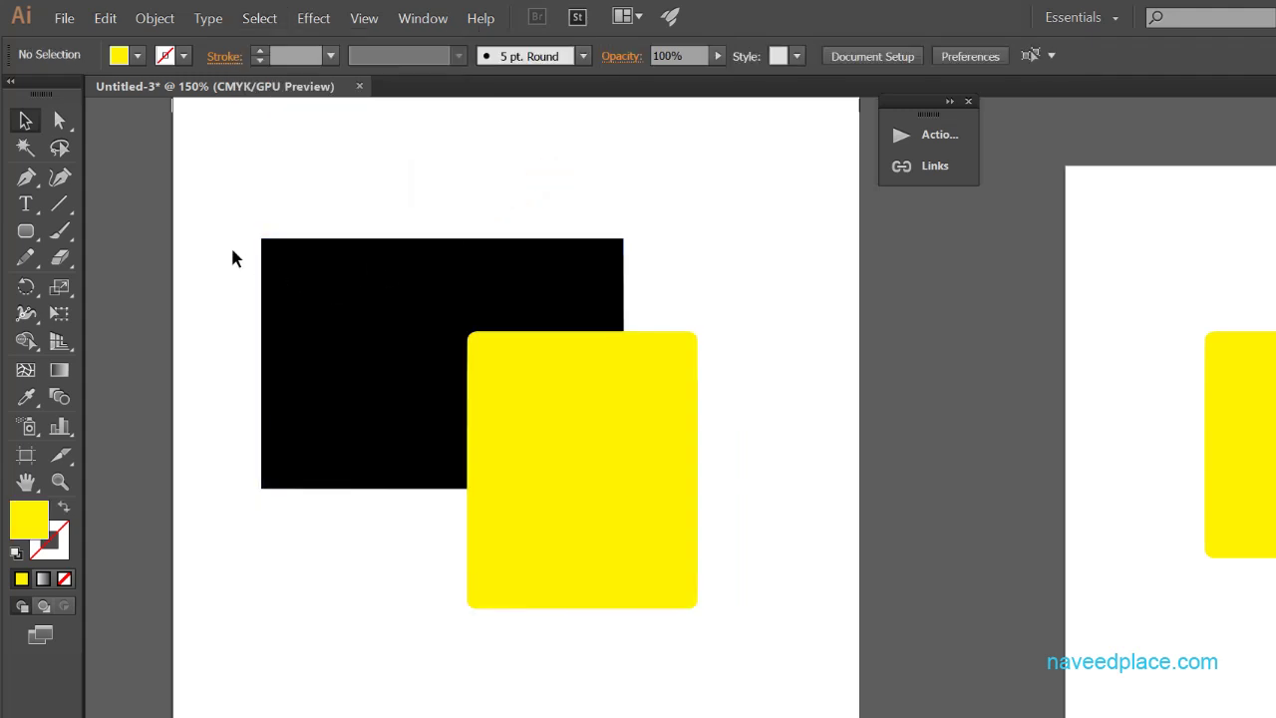
pyautogui.click(312, 279)
pyautogui.click(450, 598)
# Marquee-select the contents of the first artboard, invert the selection, and clear it.
pyautogui.moveTo(203, 186); pyautogui.dragTo(821, 710)
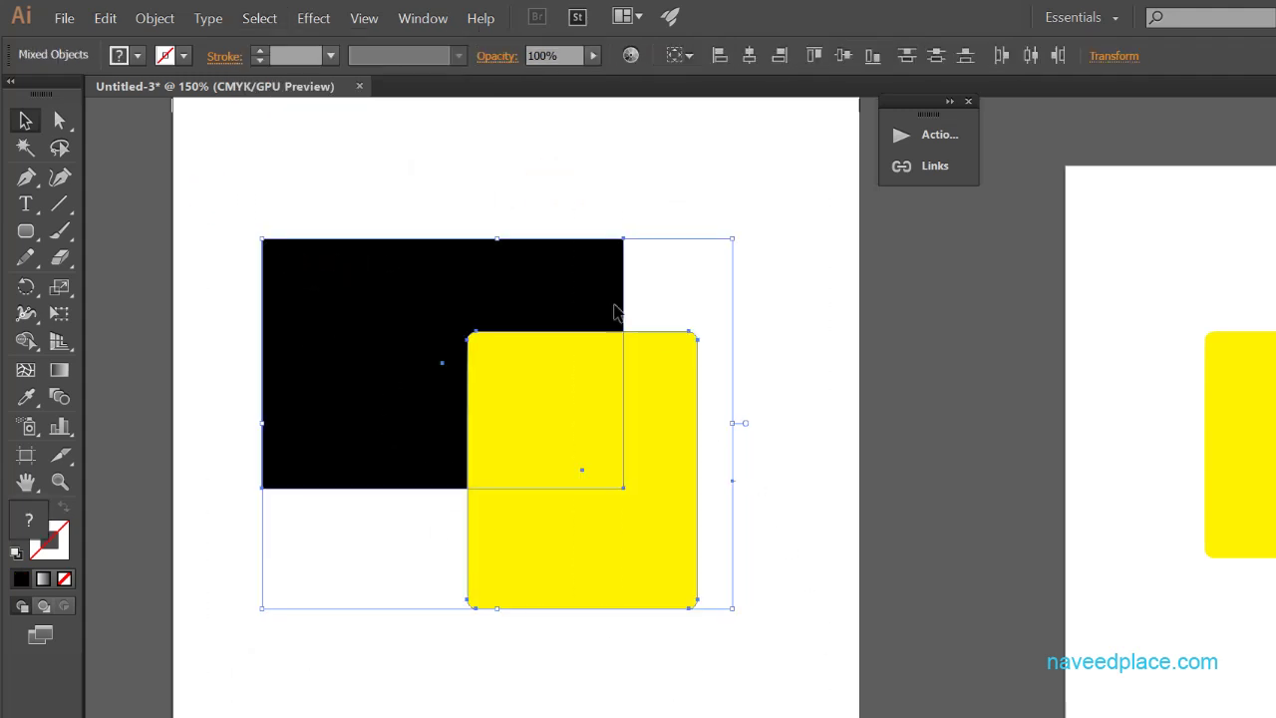
pyautogui.click(259, 18)
pyautogui.click(265, 109)
pyautogui.click(527, 225)
pyautogui.click(276, 17)
pyautogui.click(668, 255)
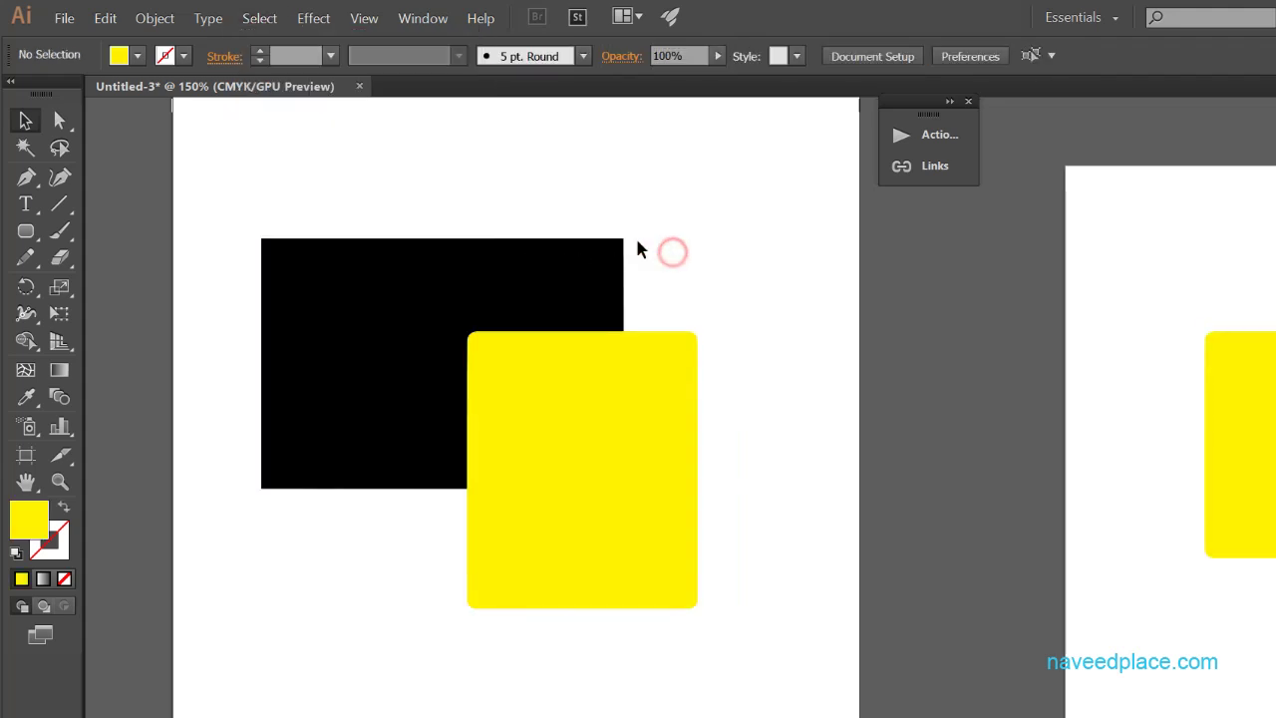
# Select the black rectangle, add the overlapping yellow rectangle, and invert the selection to the other artboards' objects.
pyautogui.click(490, 250)
pyautogui.keyDown('shift'); pyautogui.click(569, 384); pyautogui.keyUp('shift')
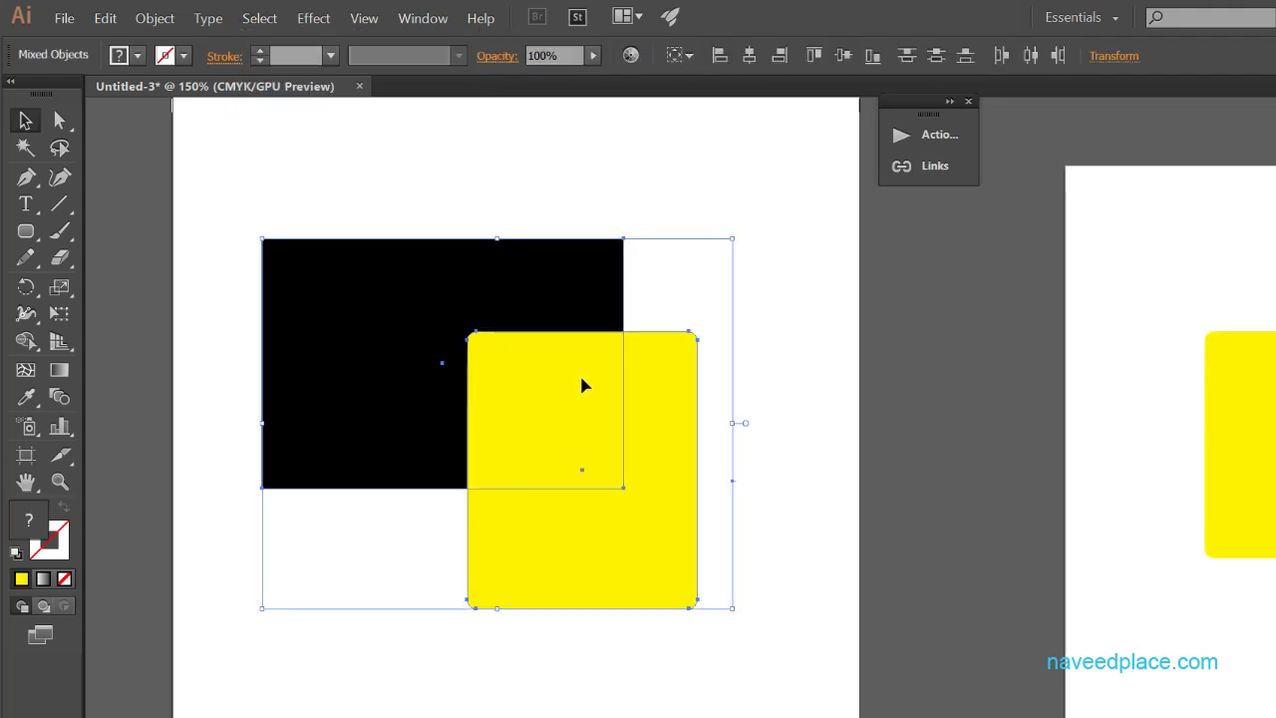
pyautogui.click(260, 19)
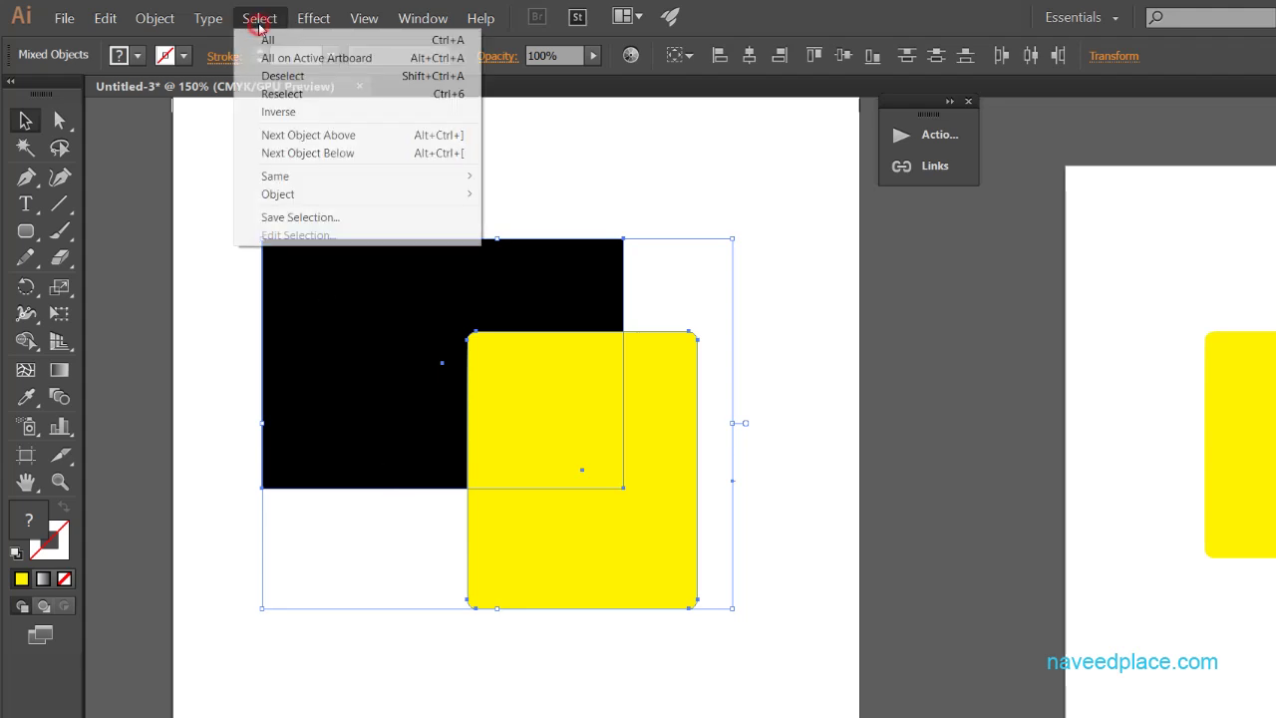
pyautogui.click(278, 111)
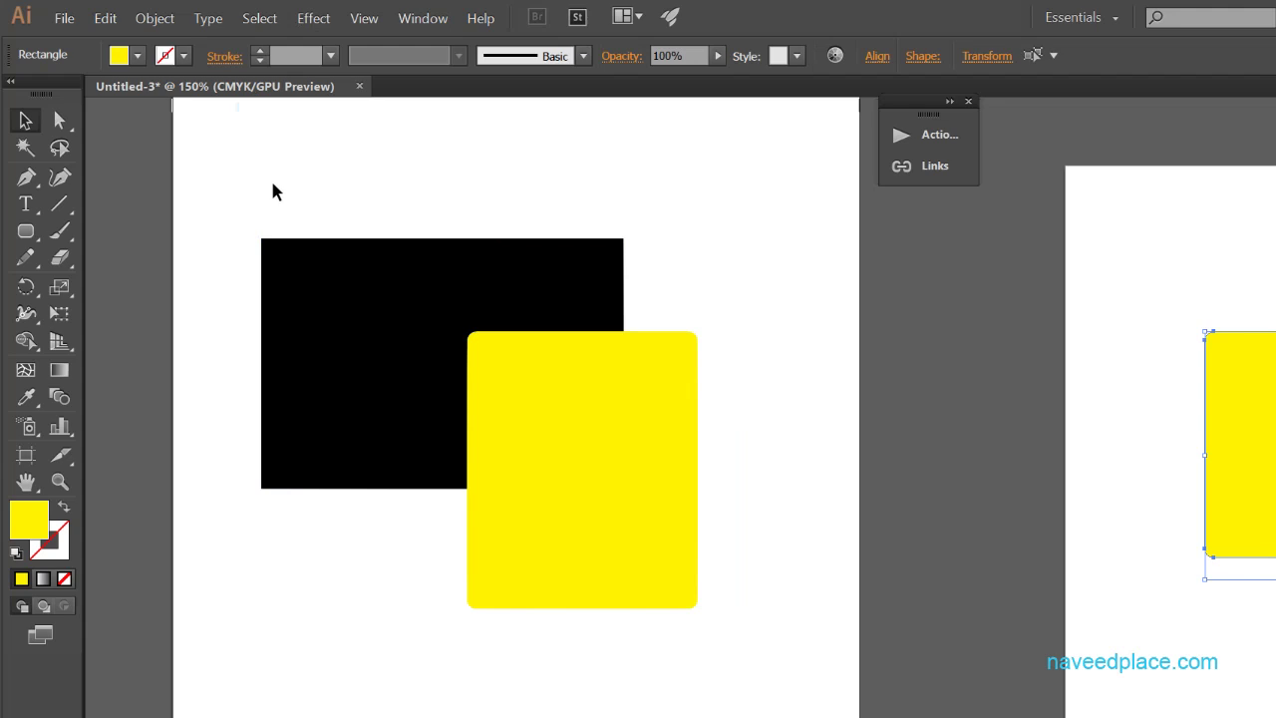
# Invert the selection again so the first artboard's objects are selected instead of those on the other artboards.
pyautogui.click(259, 19)
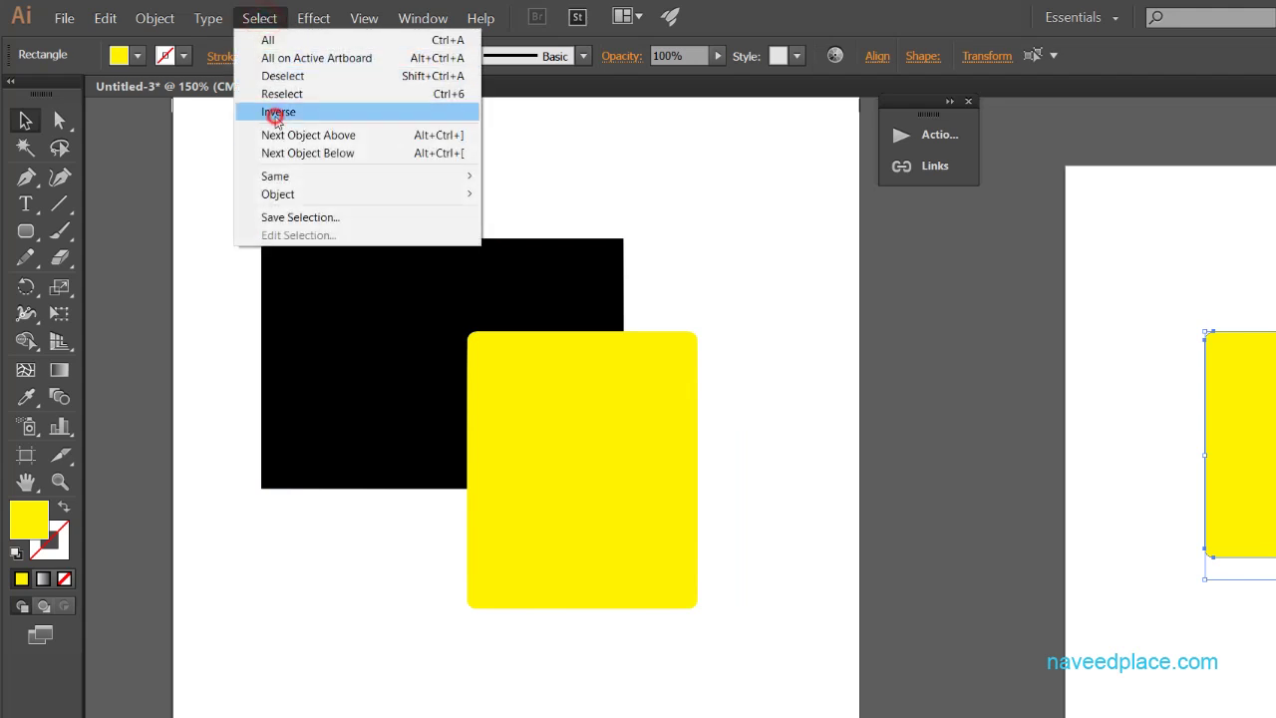
pyautogui.click(272, 110)
pyautogui.click(259, 19)
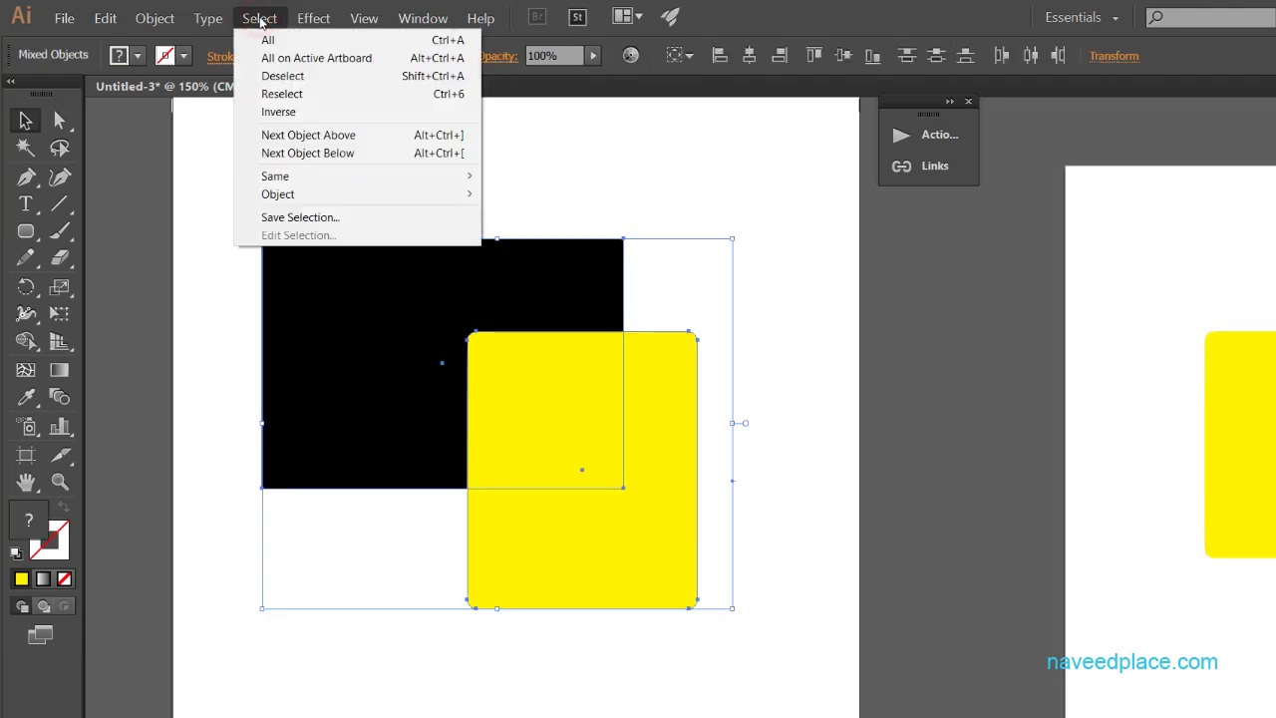
# Select the black rectangle on the first artboard, switch to the next object above it, and return with Next Object Below.
pyautogui.click(579, 195)
pyautogui.click(422, 270)
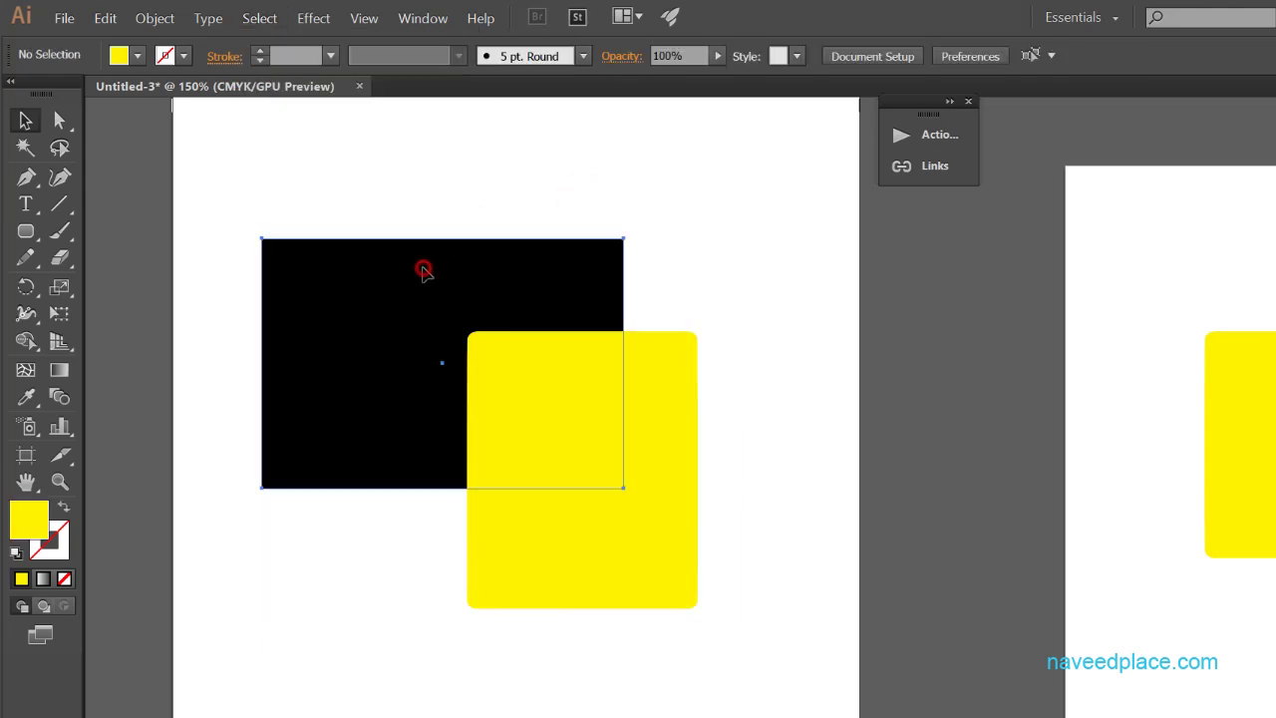
pyautogui.click(267, 20)
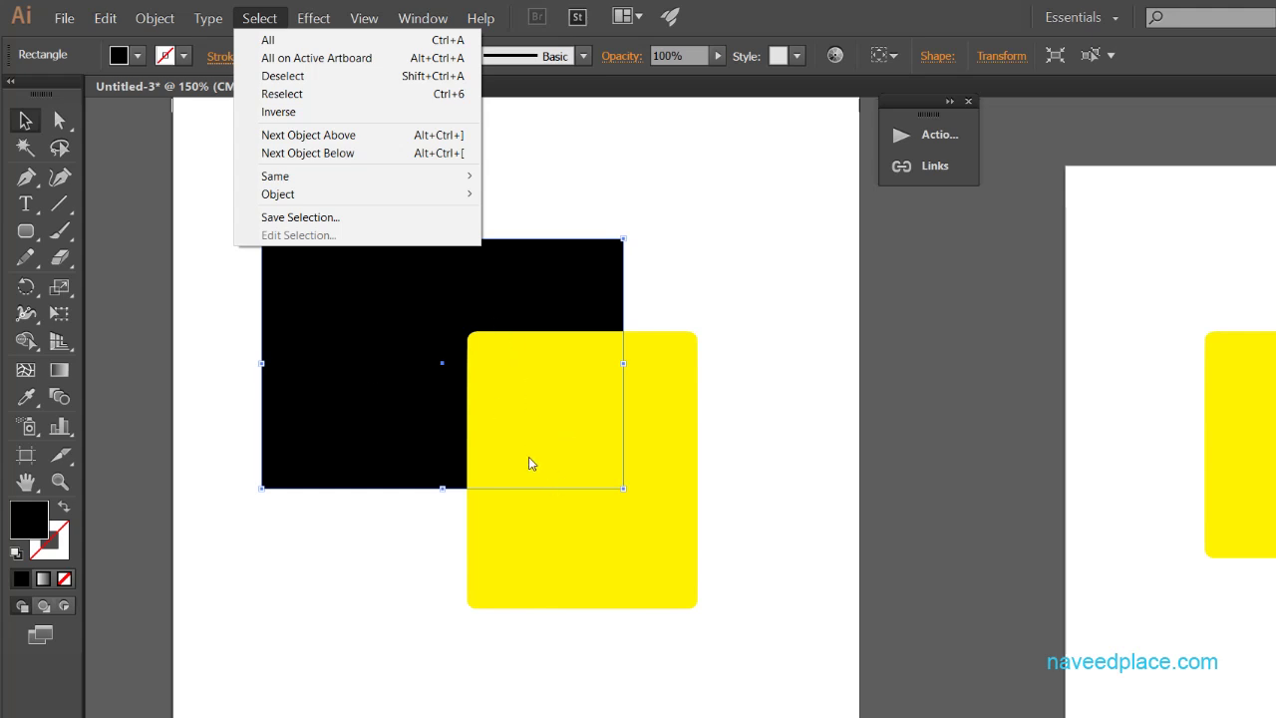
pyautogui.click(374, 135)
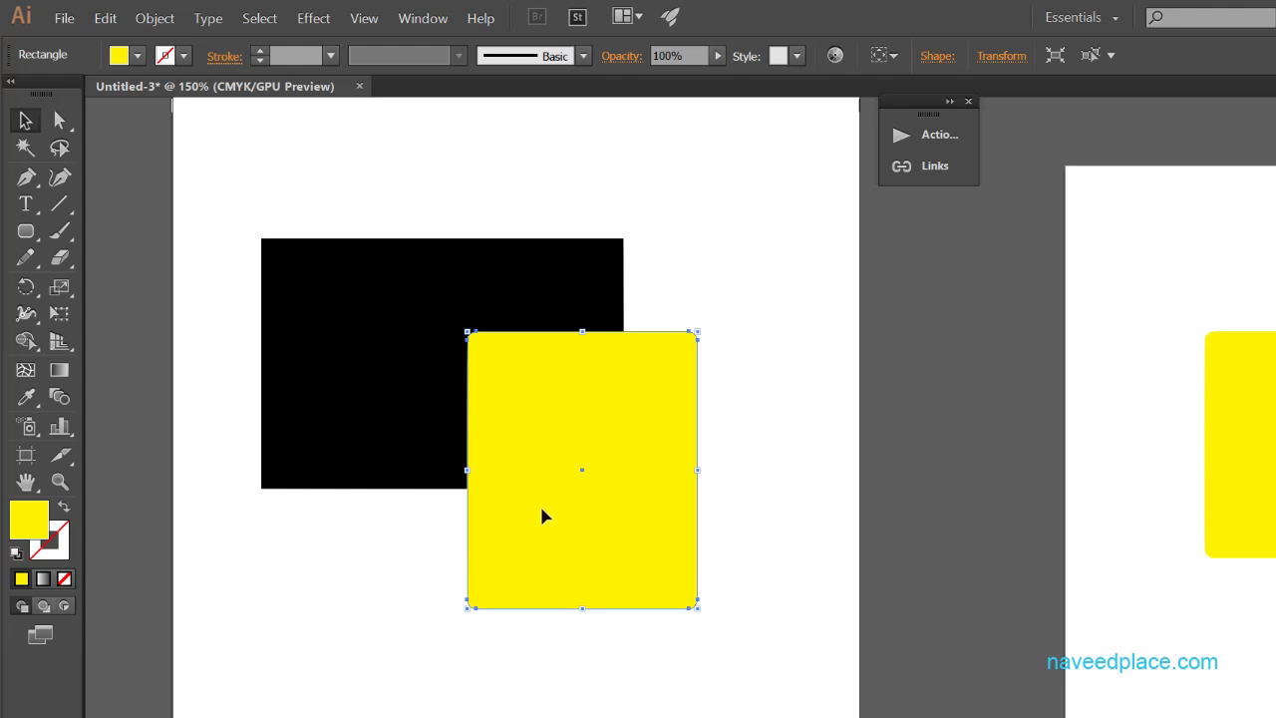
pyautogui.click(258, 18)
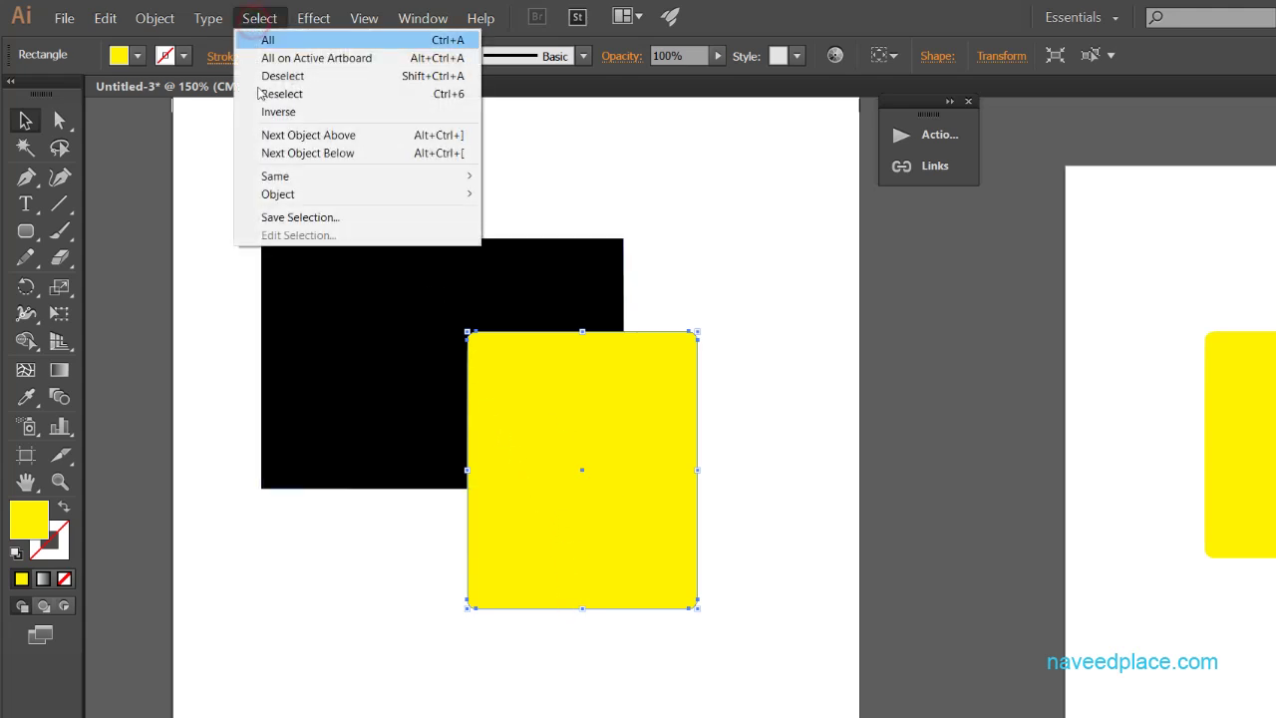
pyautogui.click(263, 153)
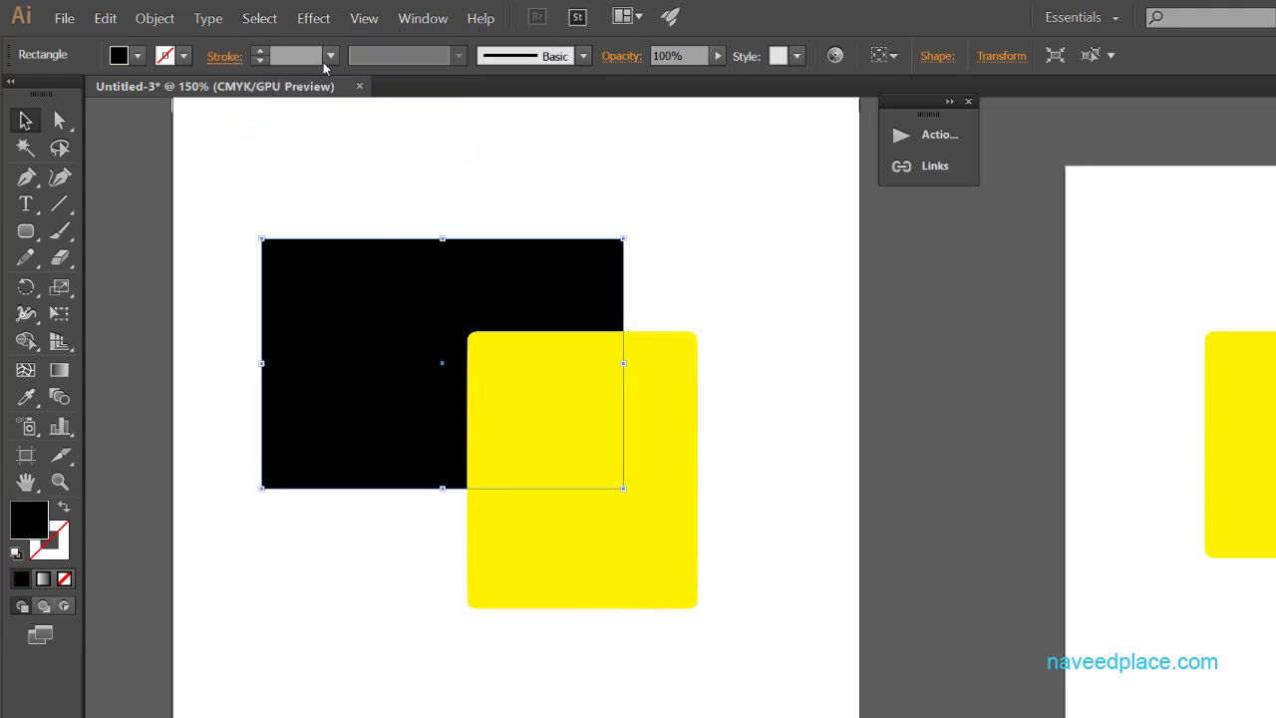
# Select all objects with the same appearance as the black rectangle, and clear the selection.
pyautogui.click(267, 19)
pyautogui.moveTo(295, 178)
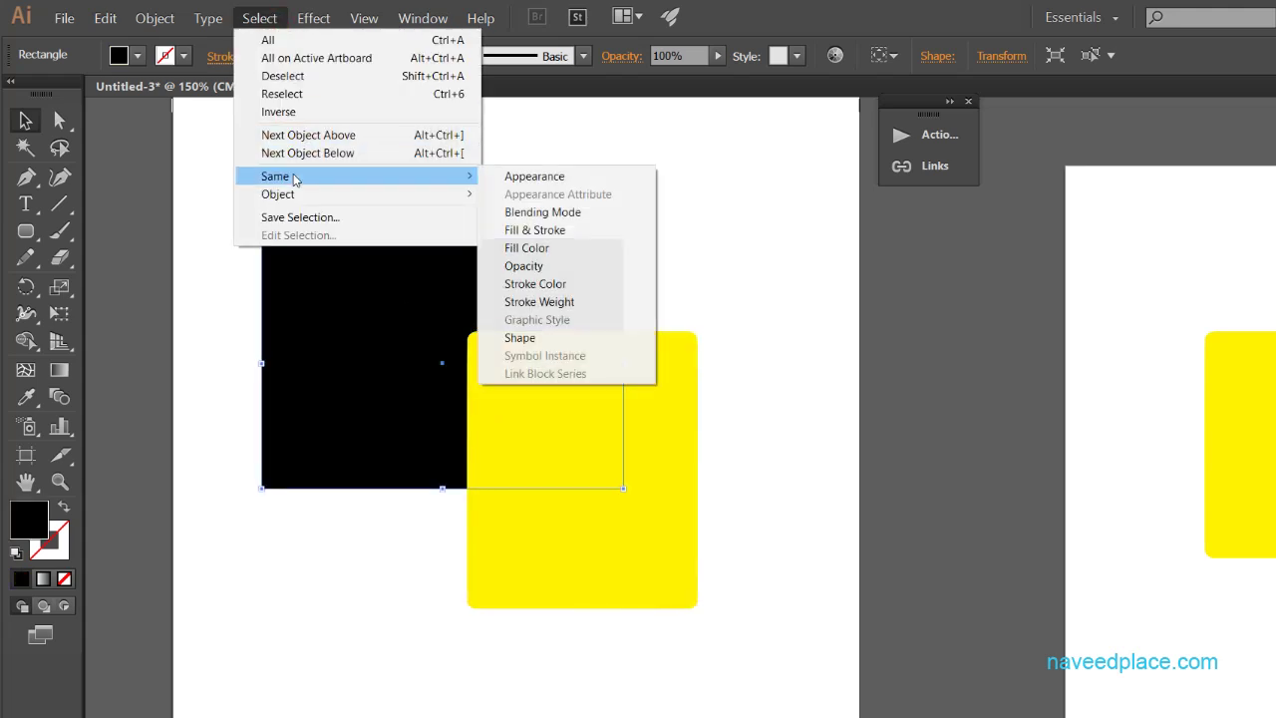
pyautogui.click(541, 184)
pyautogui.click(698, 262)
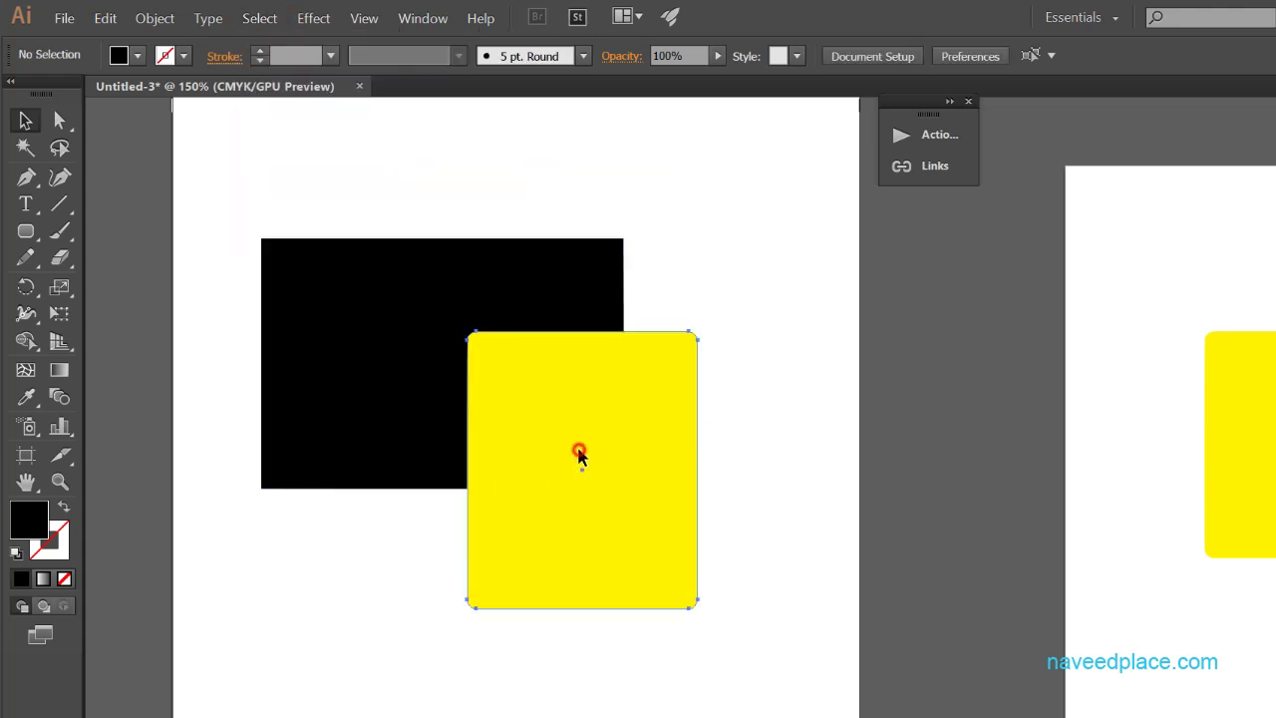
# Select the yellow rectangle on the first artboard and extend the selection to all objects with the same appearance across the three artboards.
pyautogui.click(578, 453)
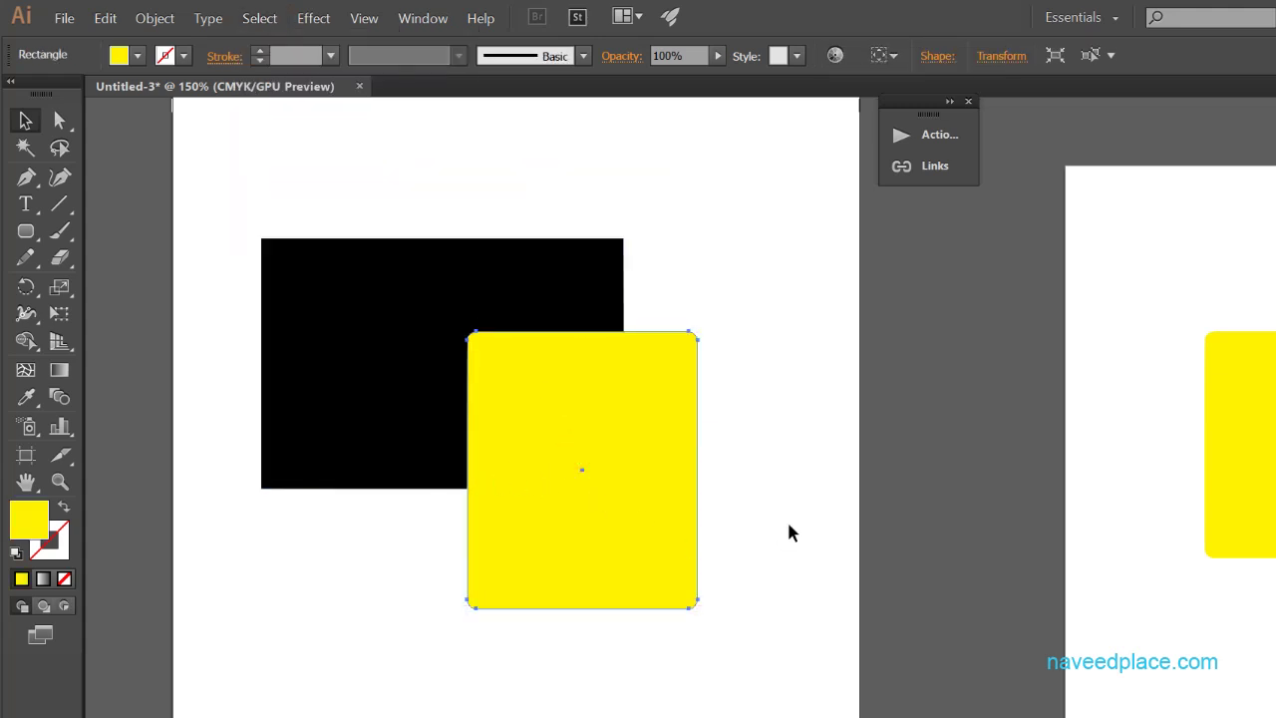
pyautogui.click(60, 481)
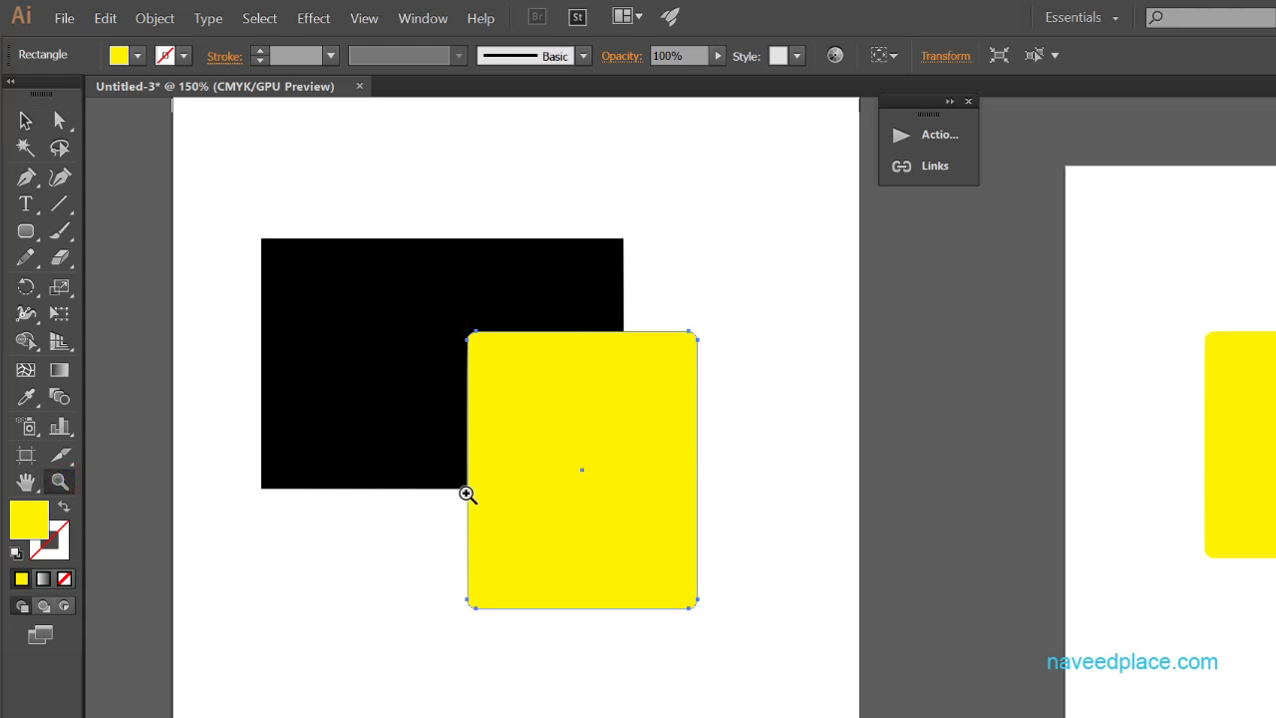
pyautogui.keyDown('alt'); pyautogui.click(551, 492); pyautogui.keyUp('alt')
pyautogui.keyDown('alt'); pyautogui.click(551, 492); pyautogui.keyUp('alt')
pyautogui.moveTo(763, 547); pyautogui.dragTo(270, 548)
pyautogui.click(25, 120)
pyautogui.click(428, 361)
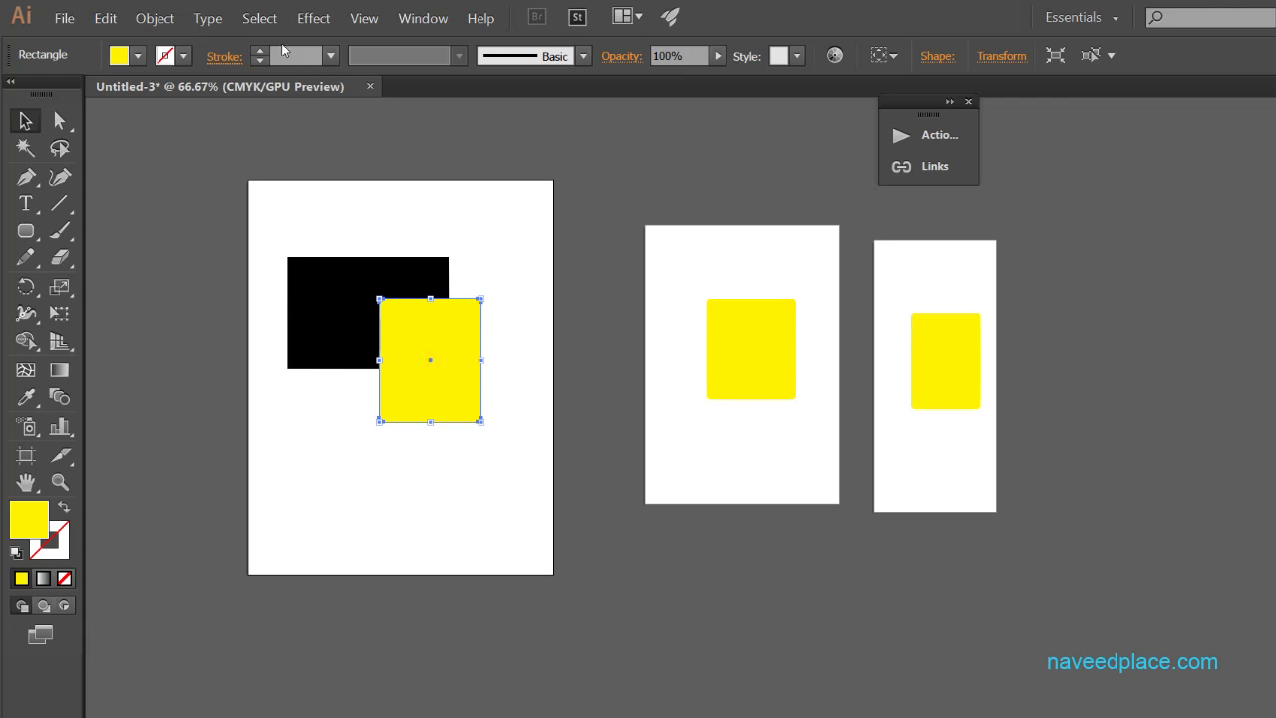
pyautogui.click(260, 18)
pyautogui.moveTo(279, 177)
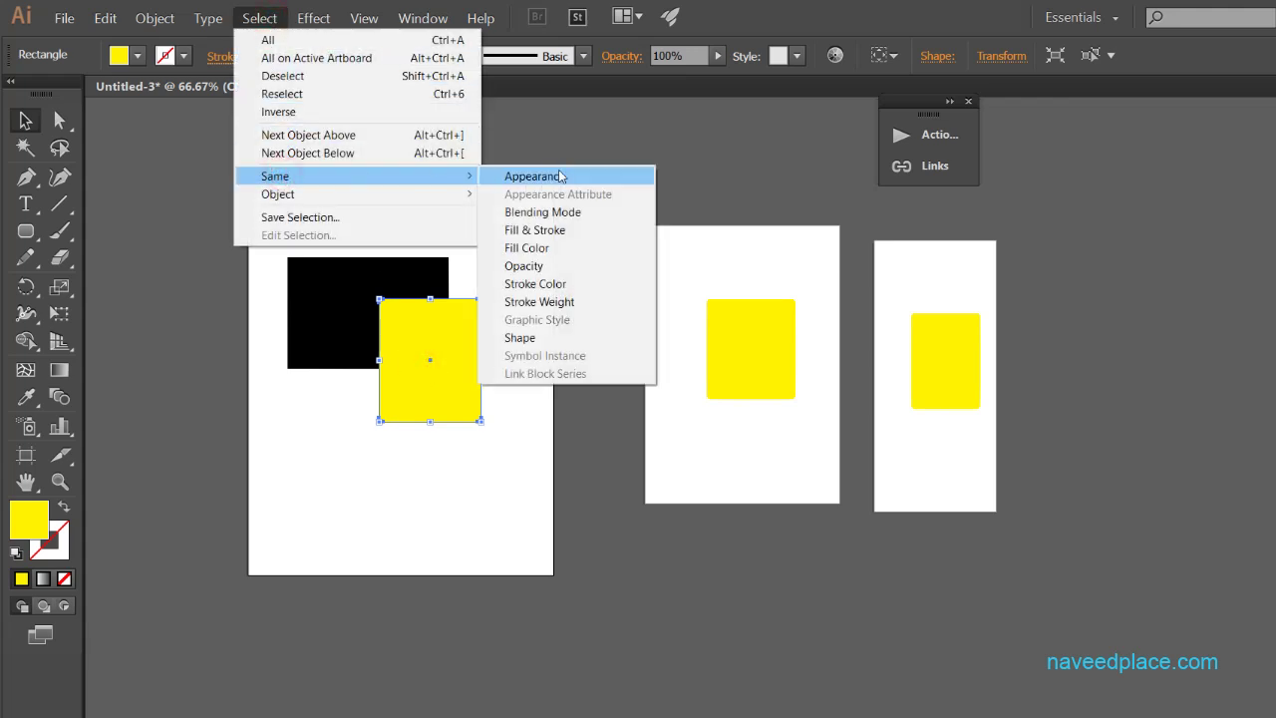
pyautogui.click(540, 178)
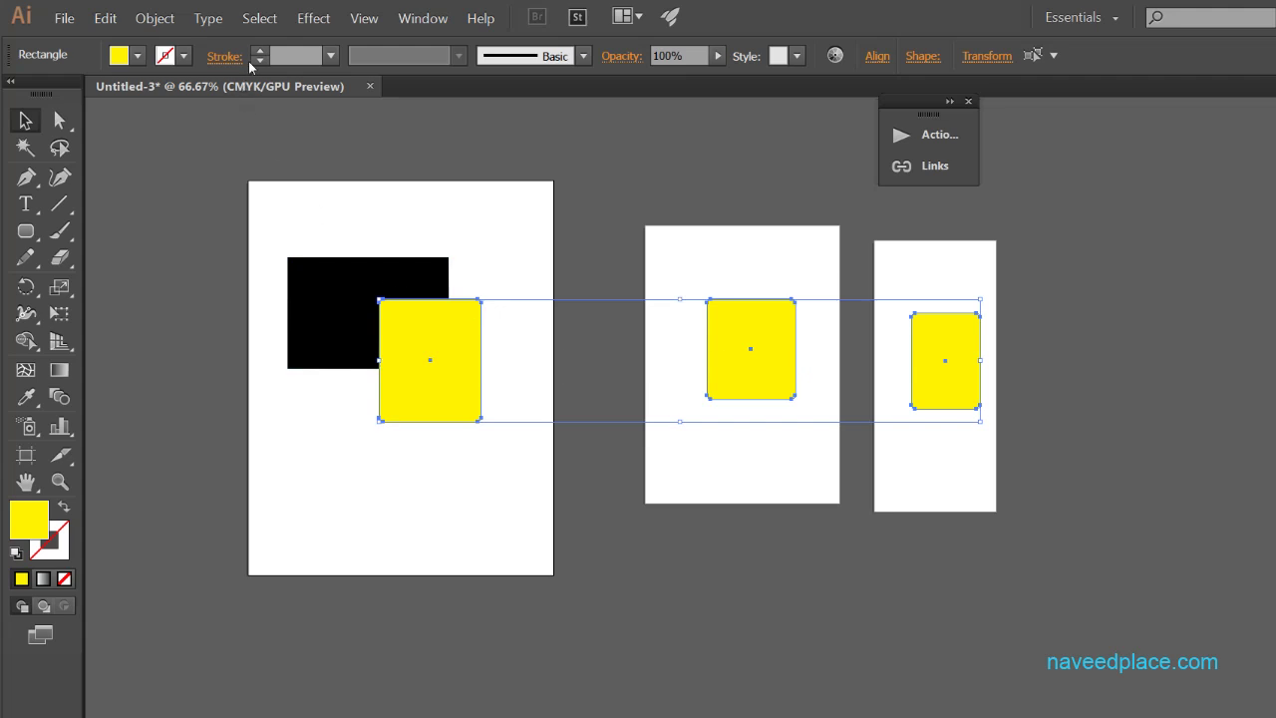
# Select only the first artboard's yellow rectangle at 100% zoom and review the Same and Object selection options.
pyautogui.click(60, 481)
pyautogui.click(291, 465)
pyautogui.moveTo(671, 435); pyautogui.dragTo(147, 545)
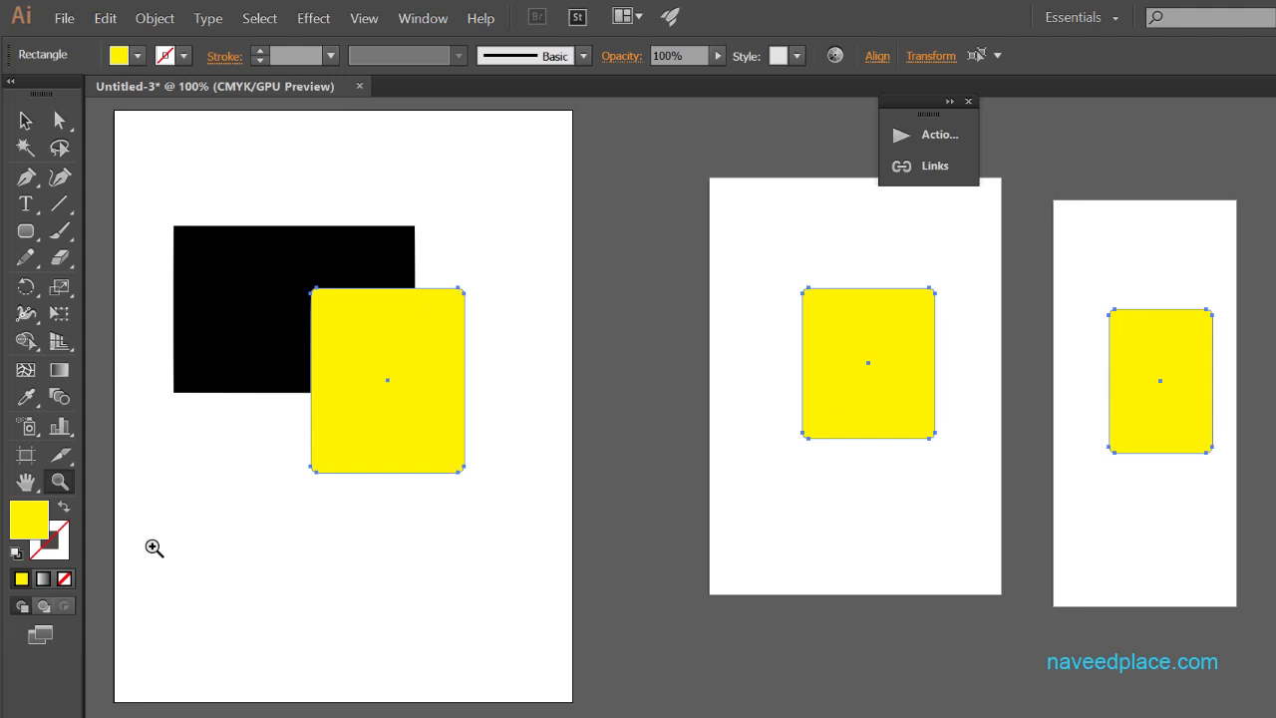
pyautogui.click(25, 121)
pyautogui.click(279, 547)
pyautogui.click(330, 427)
pyautogui.click(259, 18)
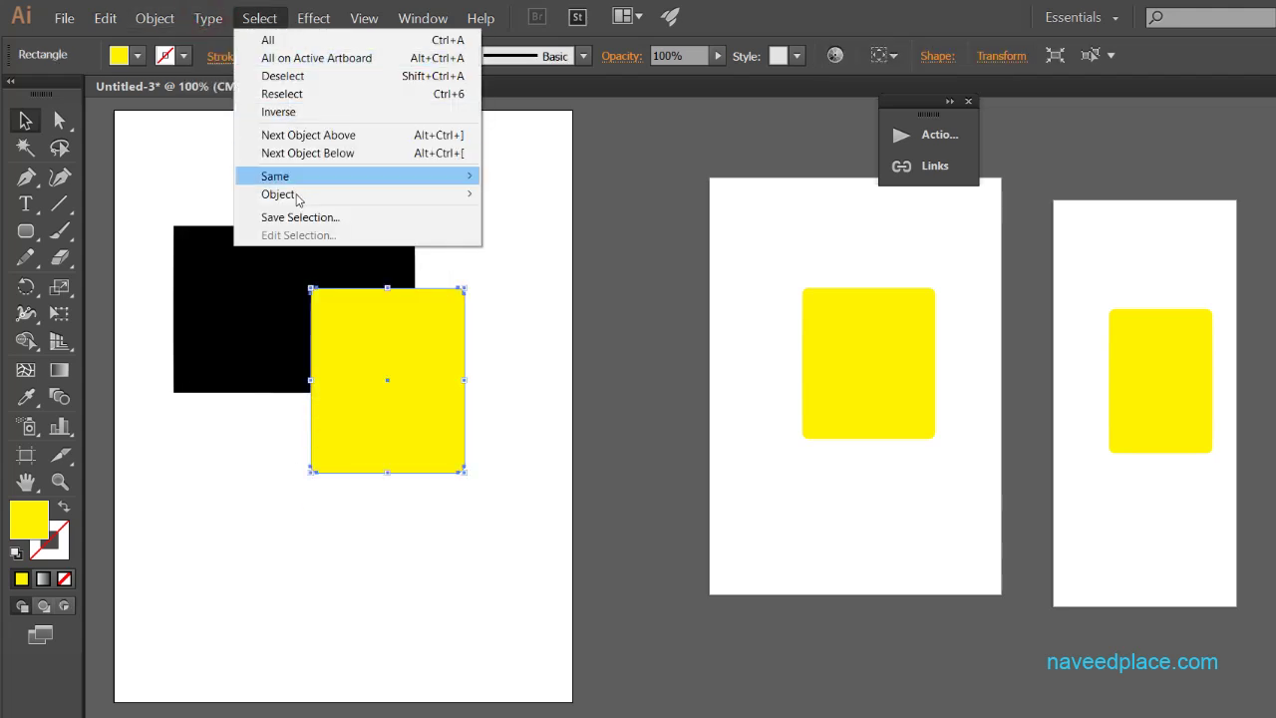
pyautogui.click(307, 176)
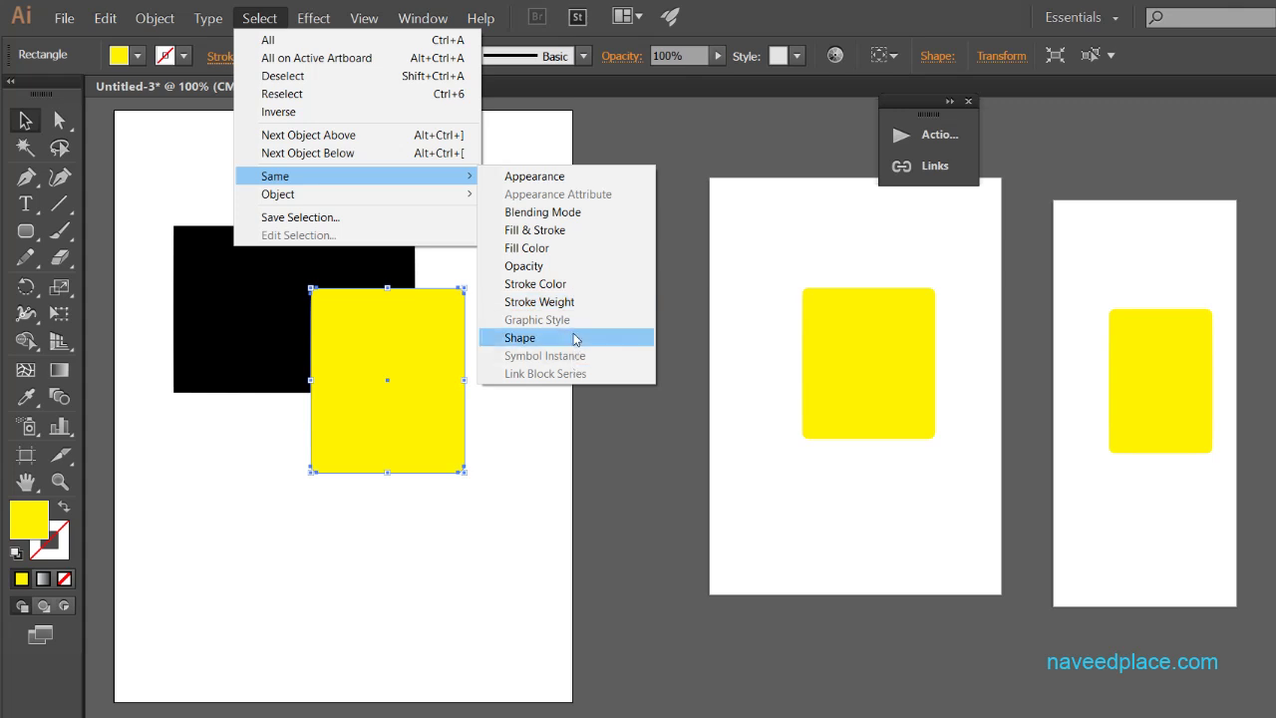
pyautogui.moveTo(277, 203)
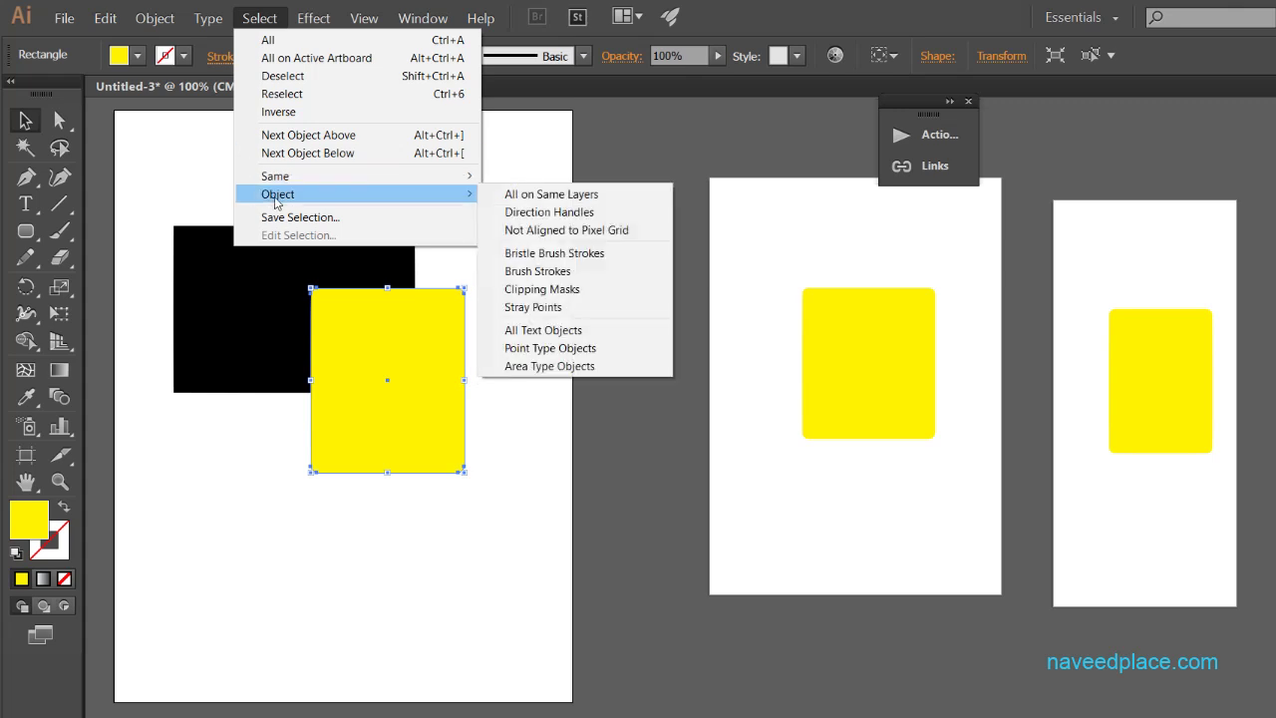
pyautogui.click(499, 531)
# Display the document's layers.
pyautogui.click(405, 22)
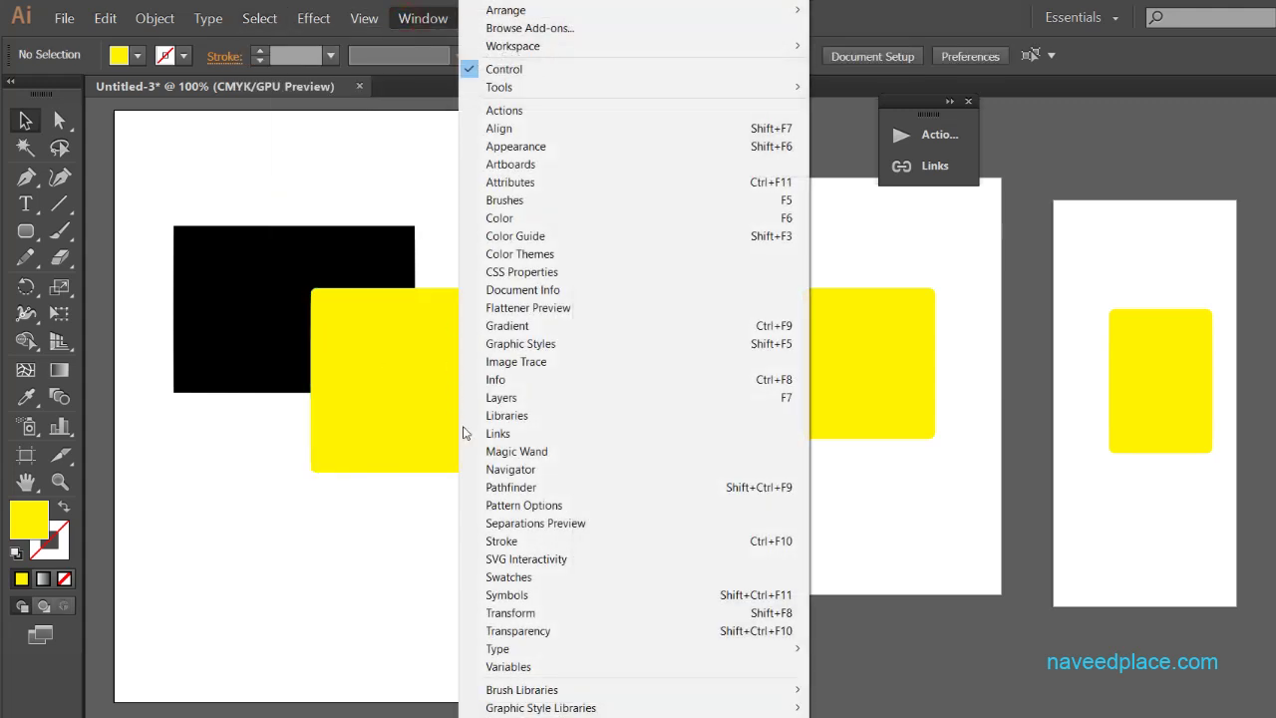
pyautogui.click(524, 395)
pyautogui.click(905, 243)
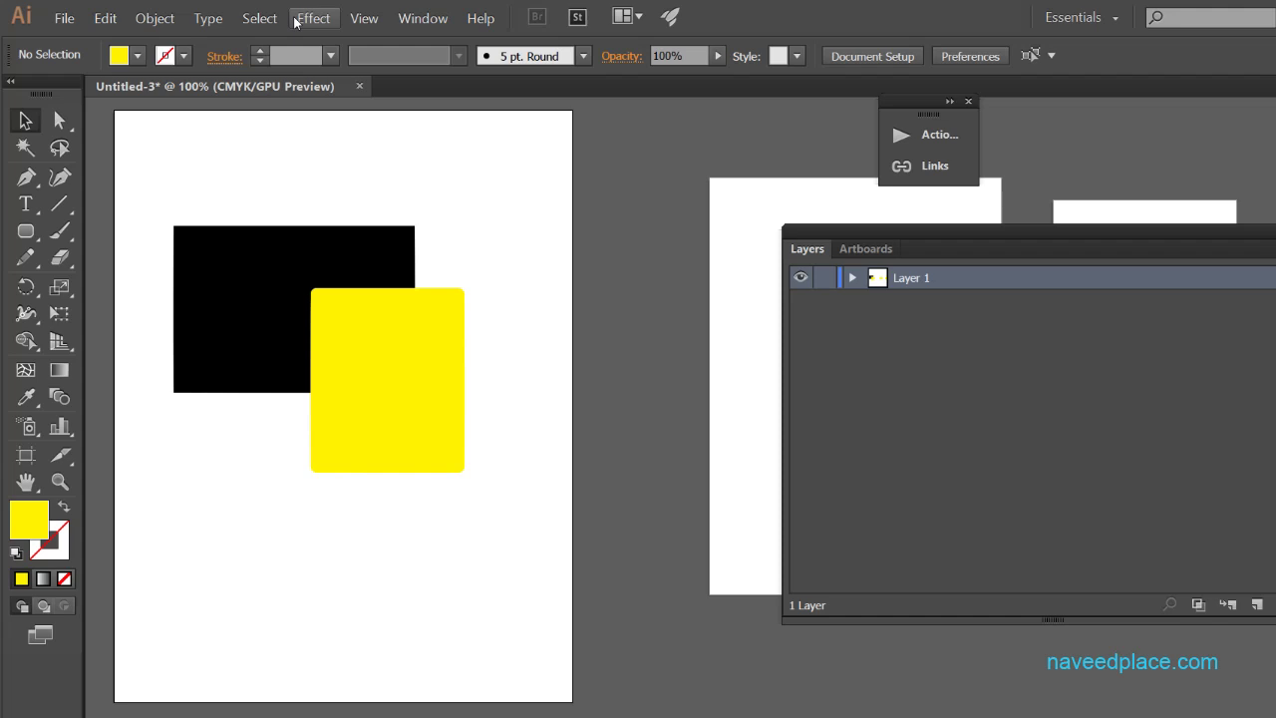
# Select the black rectangle with Next Object Below and extend the selection to all objects on the same layer.
pyautogui.click(275, 18)
pyautogui.moveTo(285, 194)
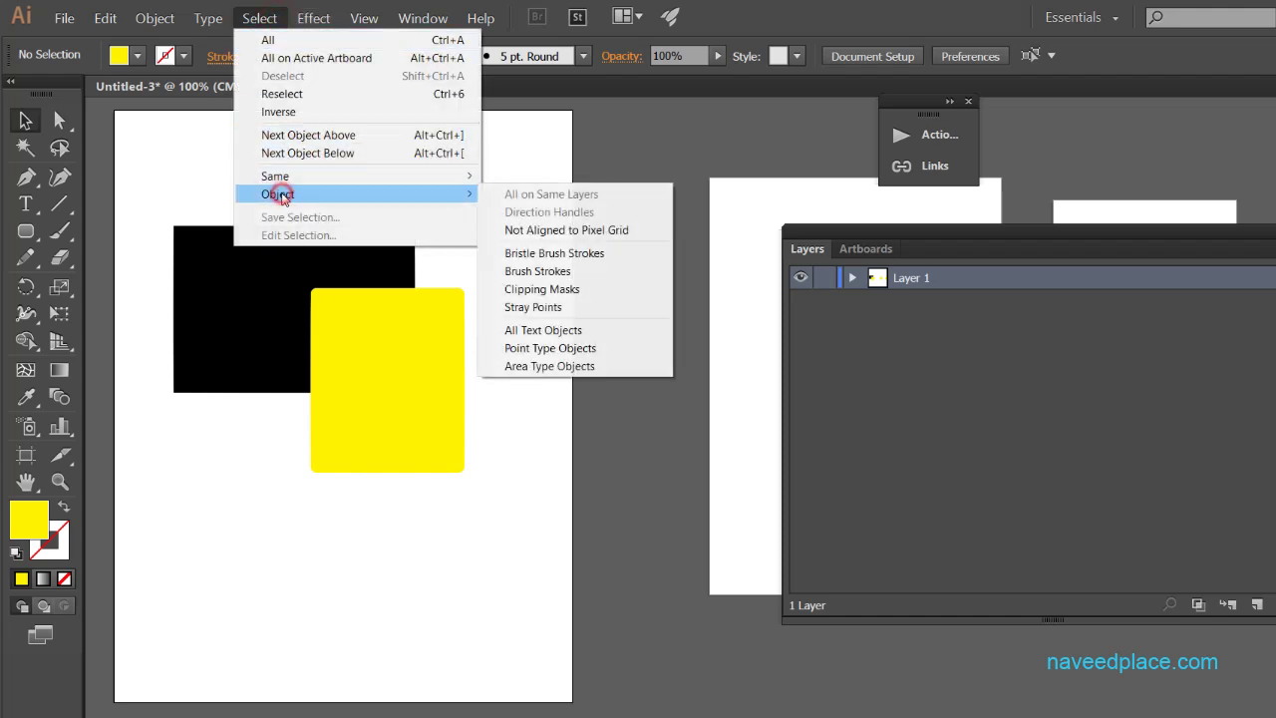
pyautogui.click(419, 367)
pyautogui.click(261, 19)
pyautogui.click(305, 152)
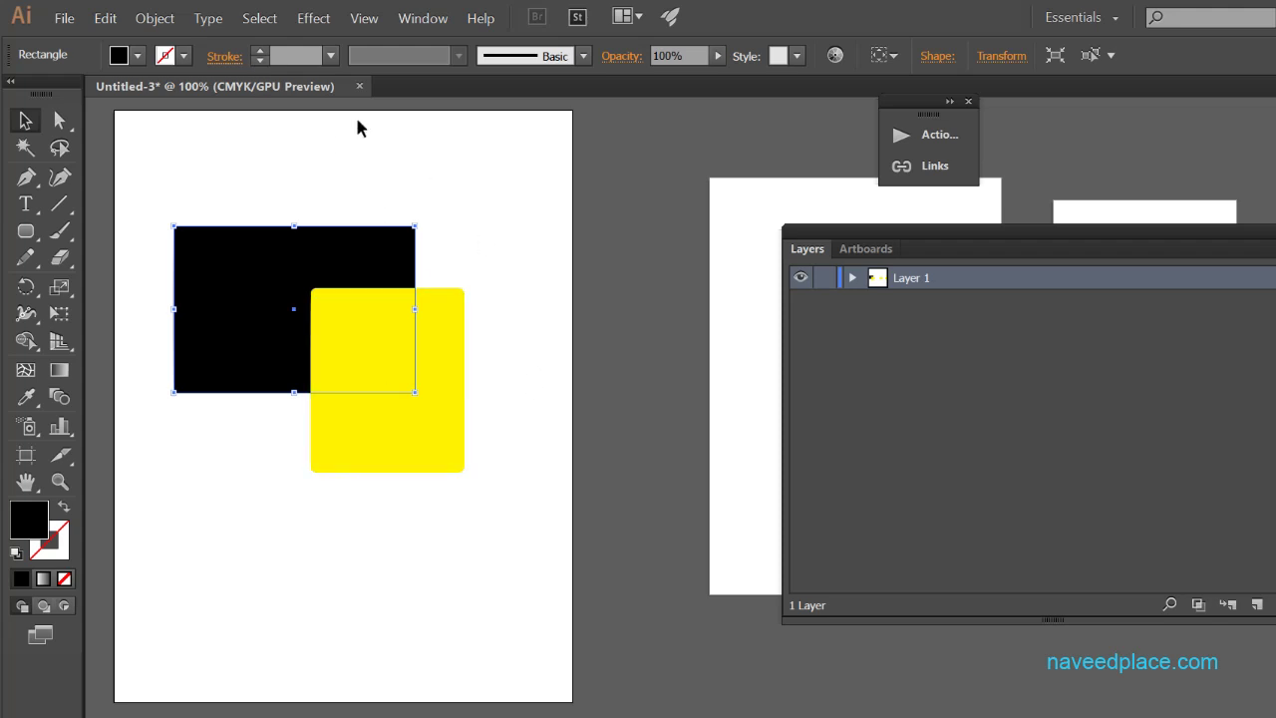
pyautogui.click(244, 19)
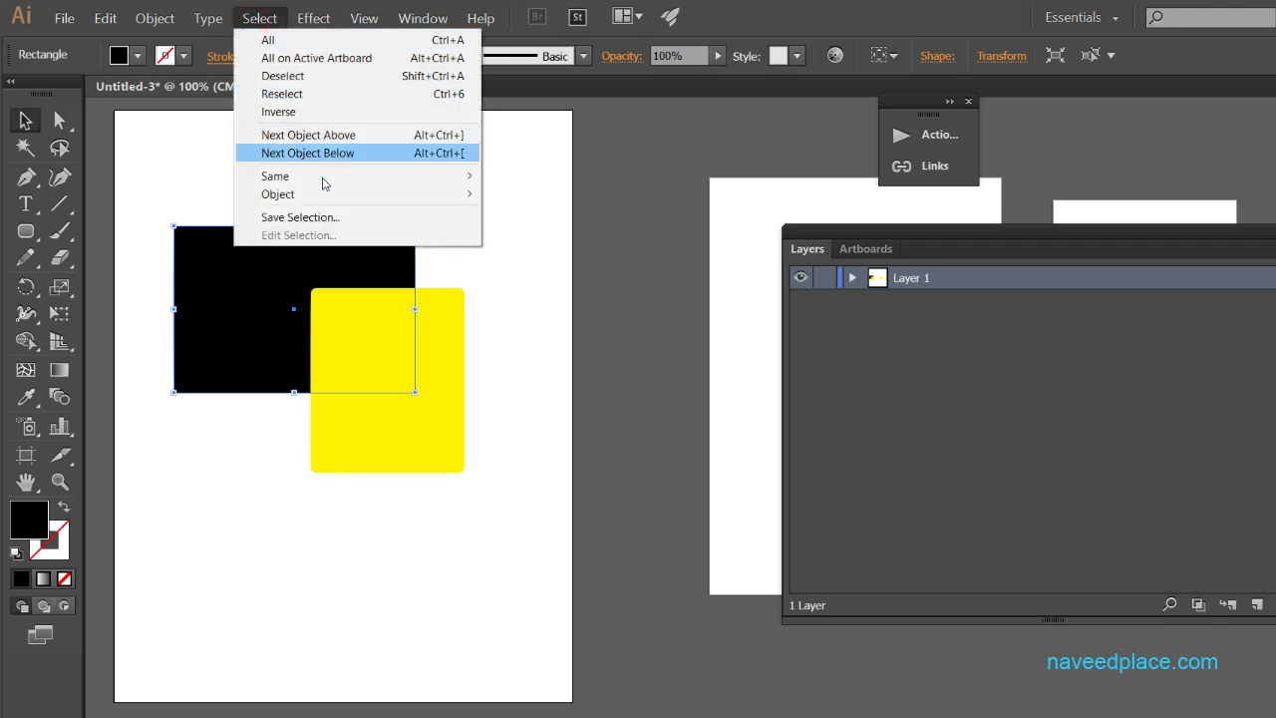
pyautogui.moveTo(336, 181)
pyautogui.moveTo(474, 195)
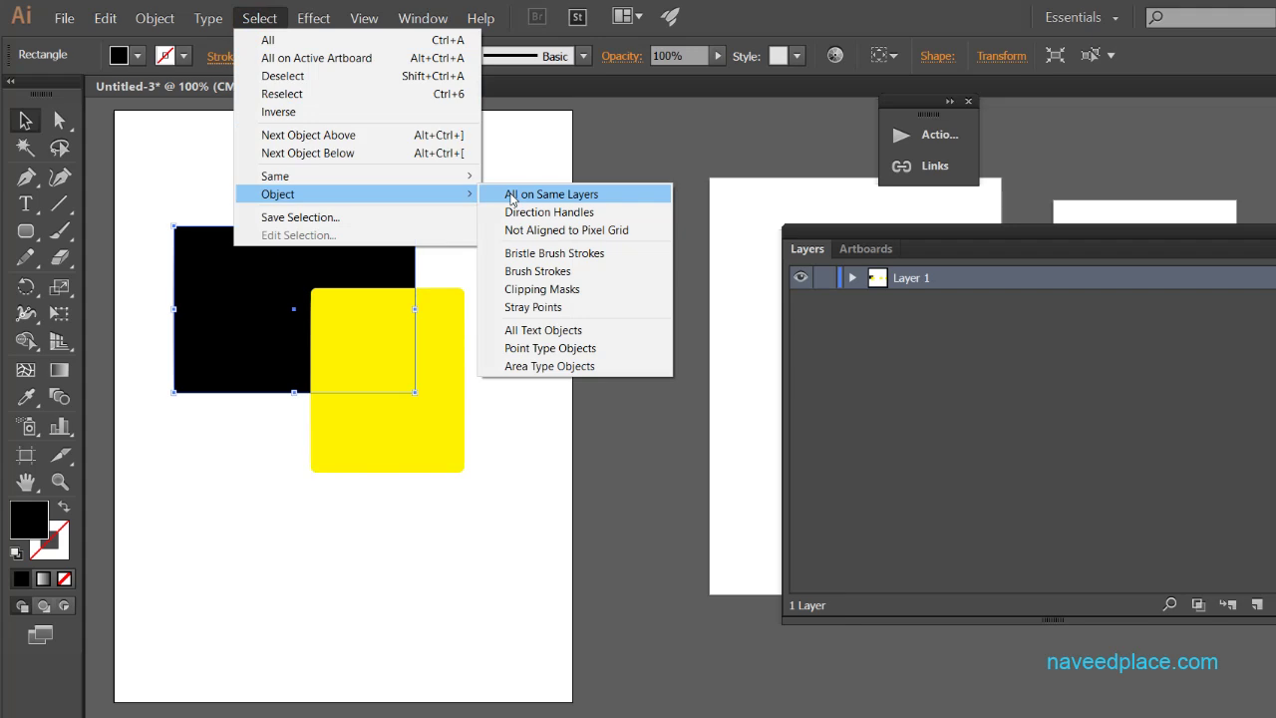
pyautogui.click(512, 195)
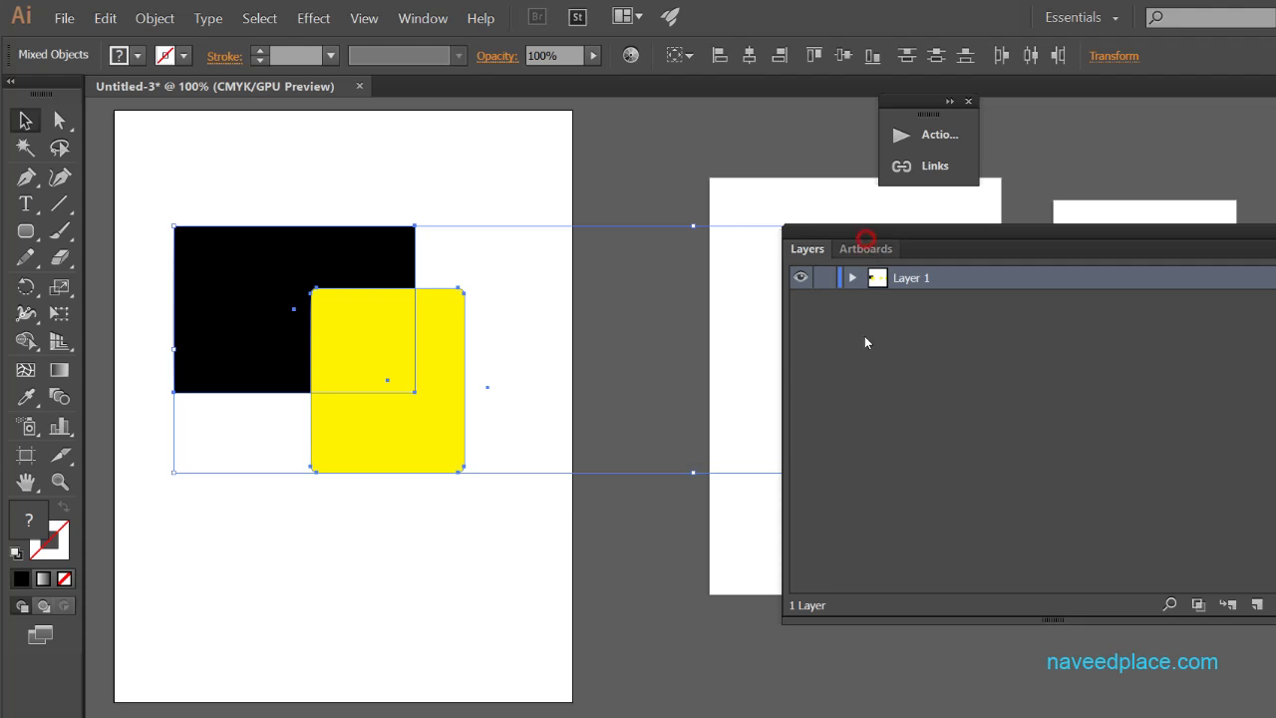
# Move the Layers panel down to uncover the other artboards' rectangles, and clear the selection.
pyautogui.moveTo(948, 236); pyautogui.dragTo(963, 584)
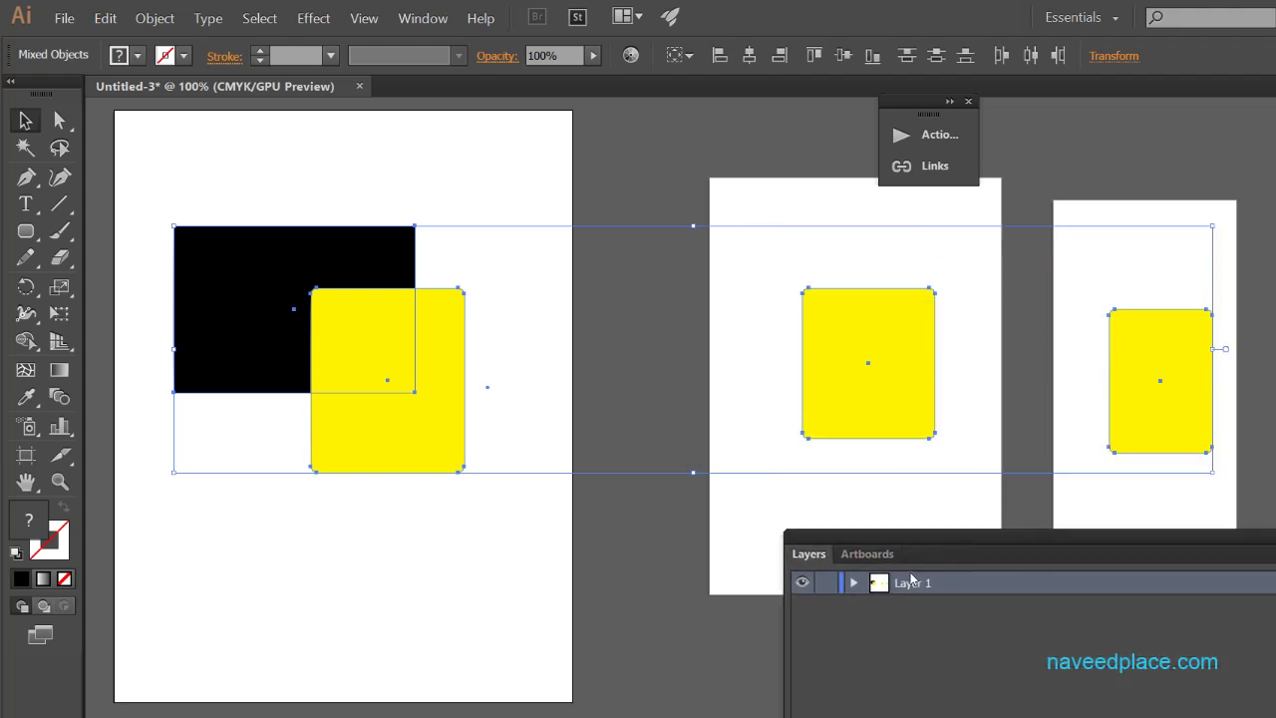
pyautogui.click(260, 18)
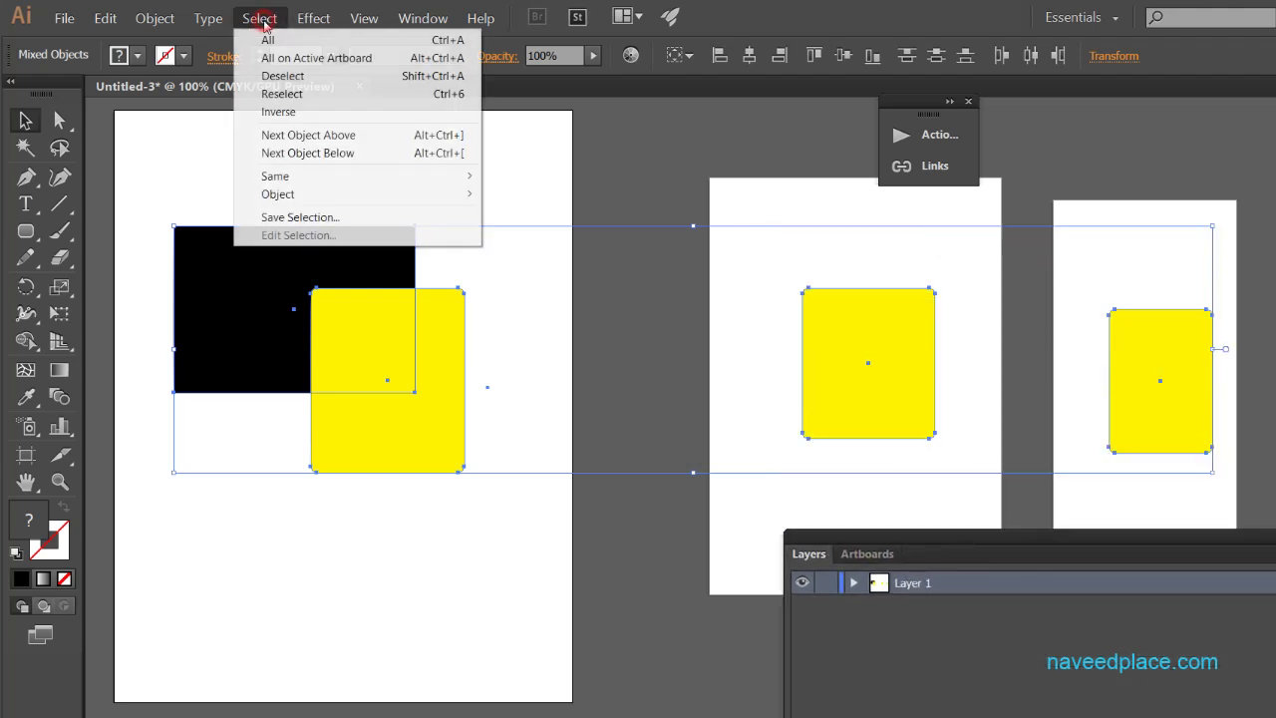
pyautogui.click(522, 339)
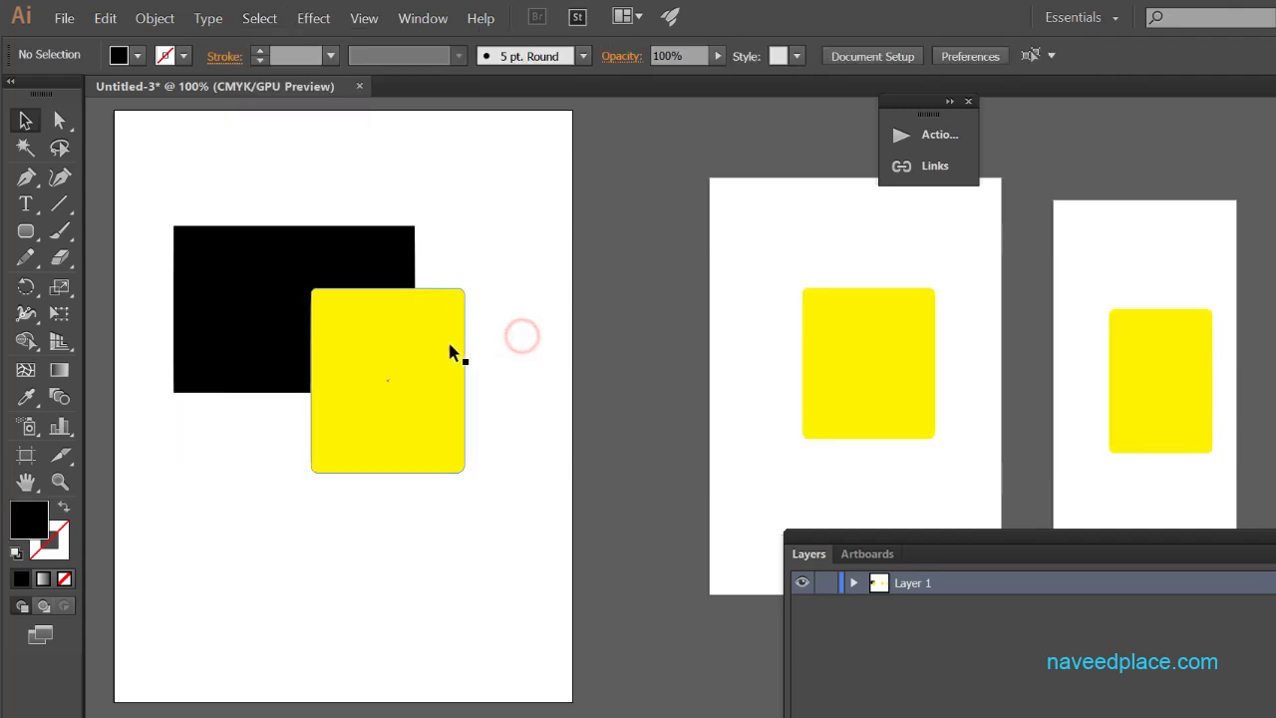
# Select the yellow rectangle on the first artboard and save the selection under a person's first name.
pyautogui.click(360, 388)
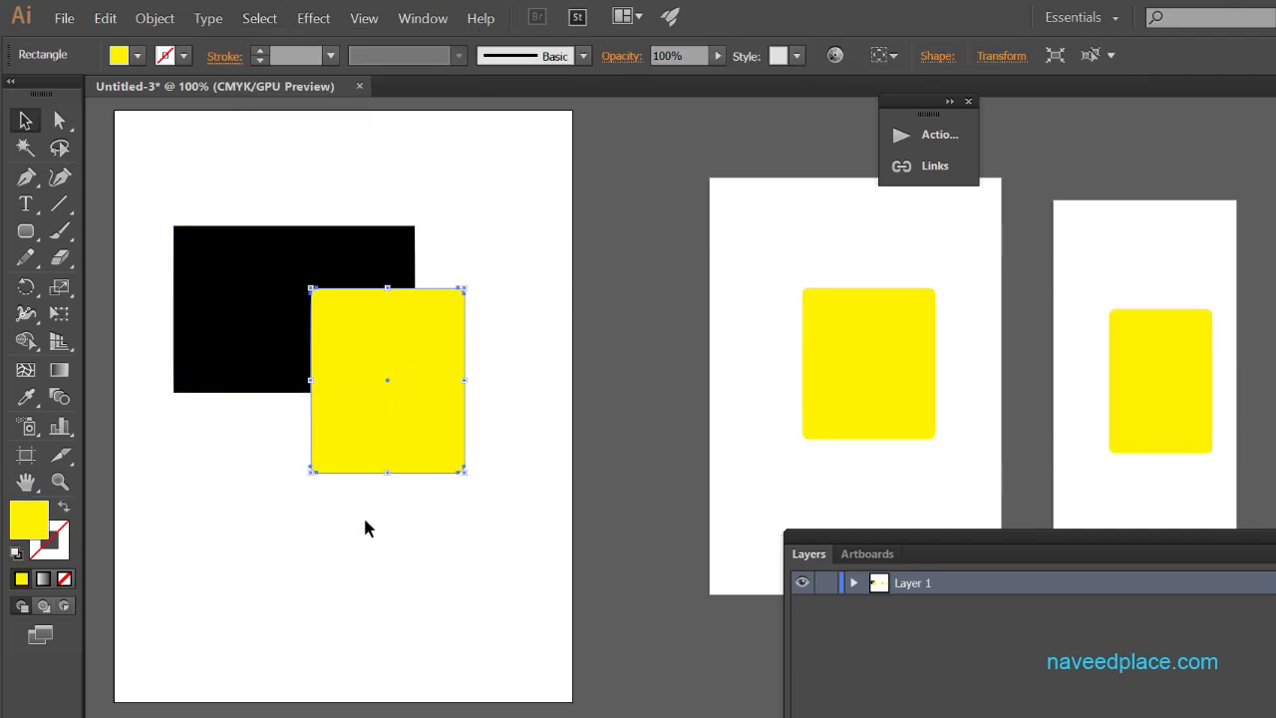
pyautogui.click(263, 20)
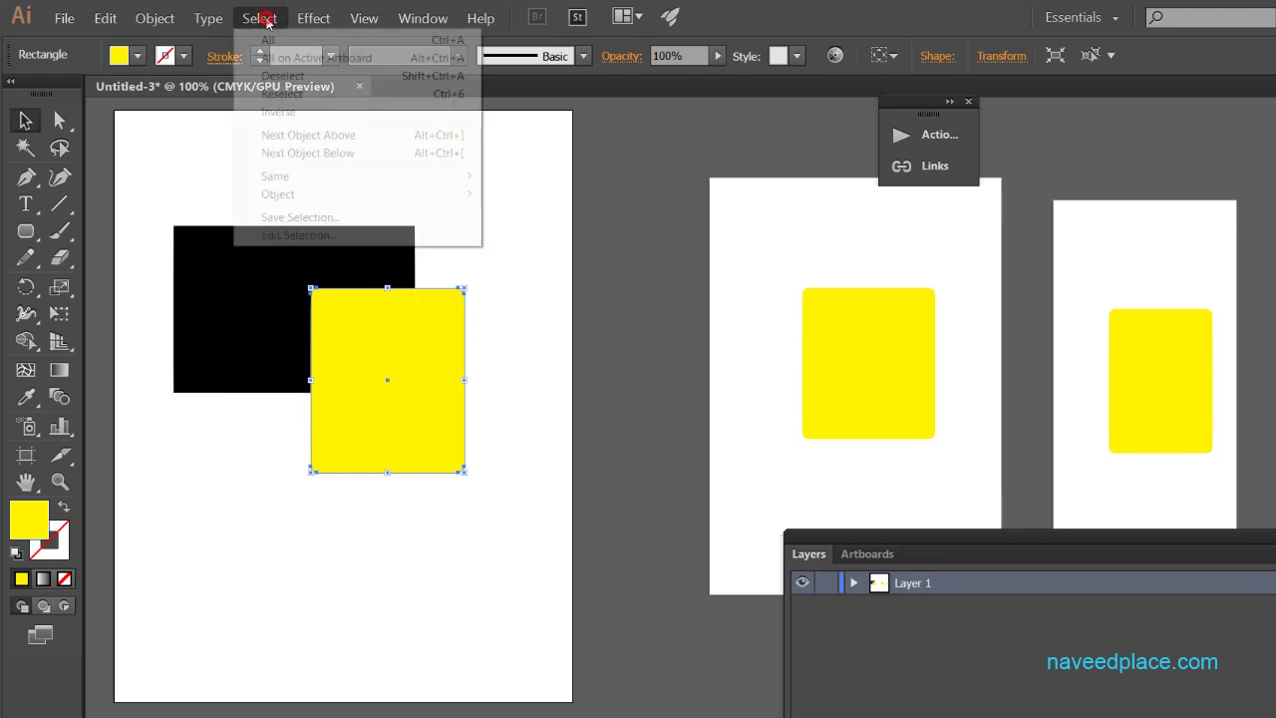
pyautogui.click(268, 216)
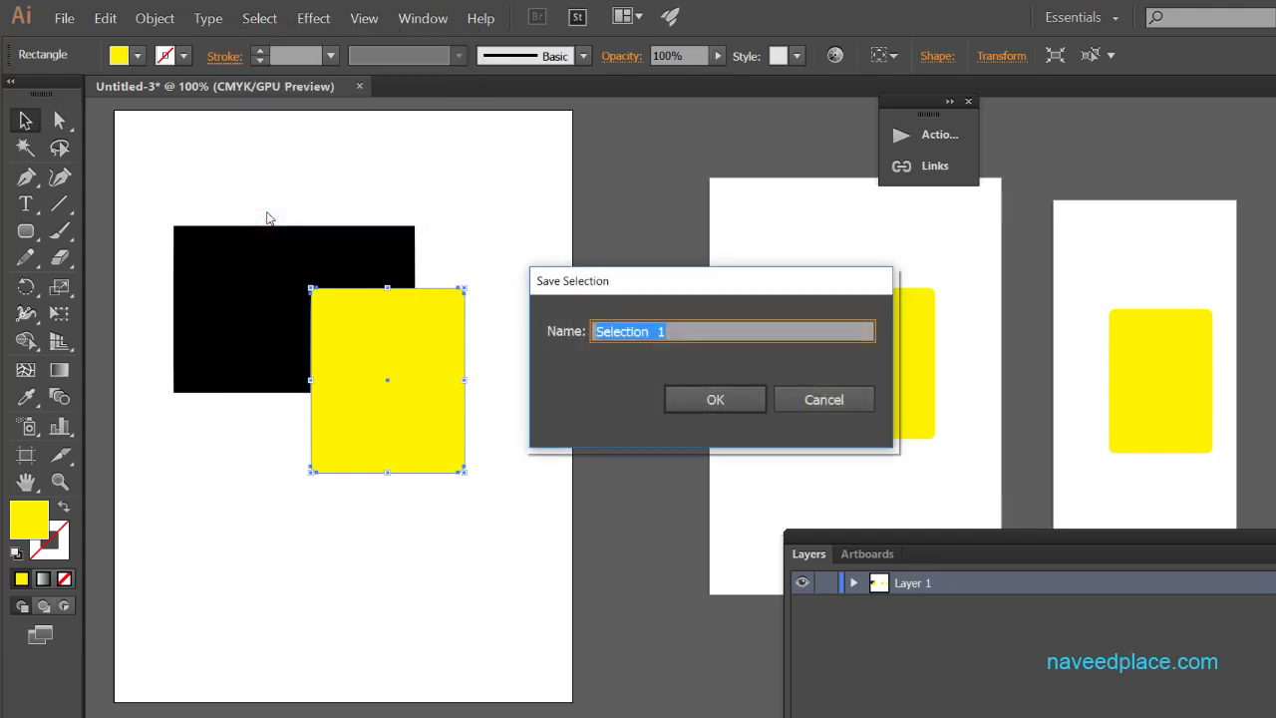
pyautogui.write('n')
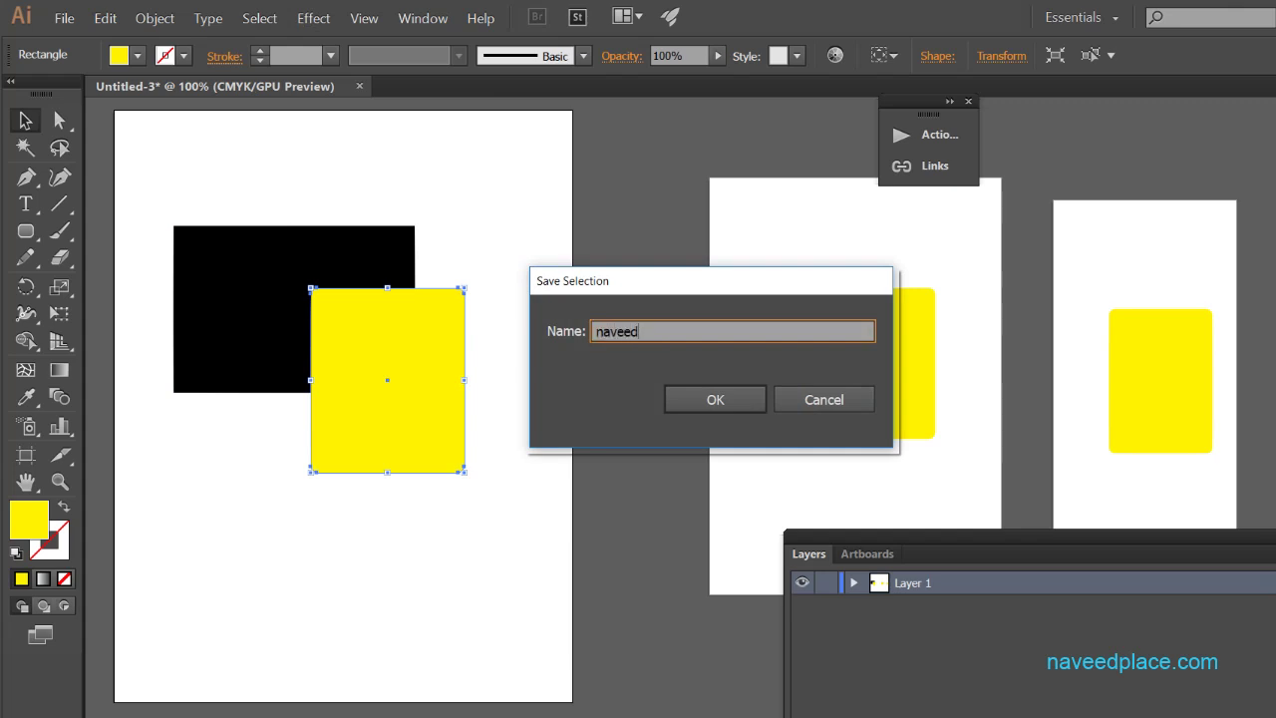
pyautogui.write('aveed')
pyautogui.click(733, 404)
# Clear the selection and recall the saved selection of the yellow rectangle.
pyautogui.click(533, 504)
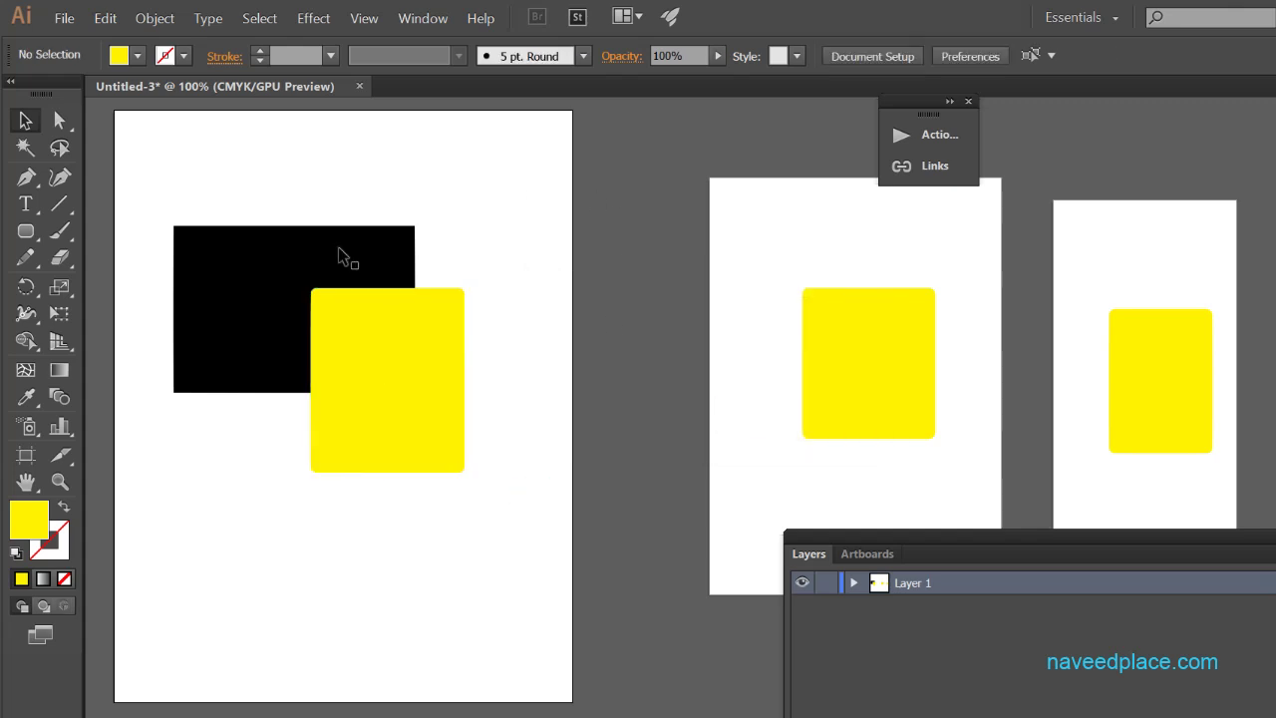
pyautogui.click(259, 22)
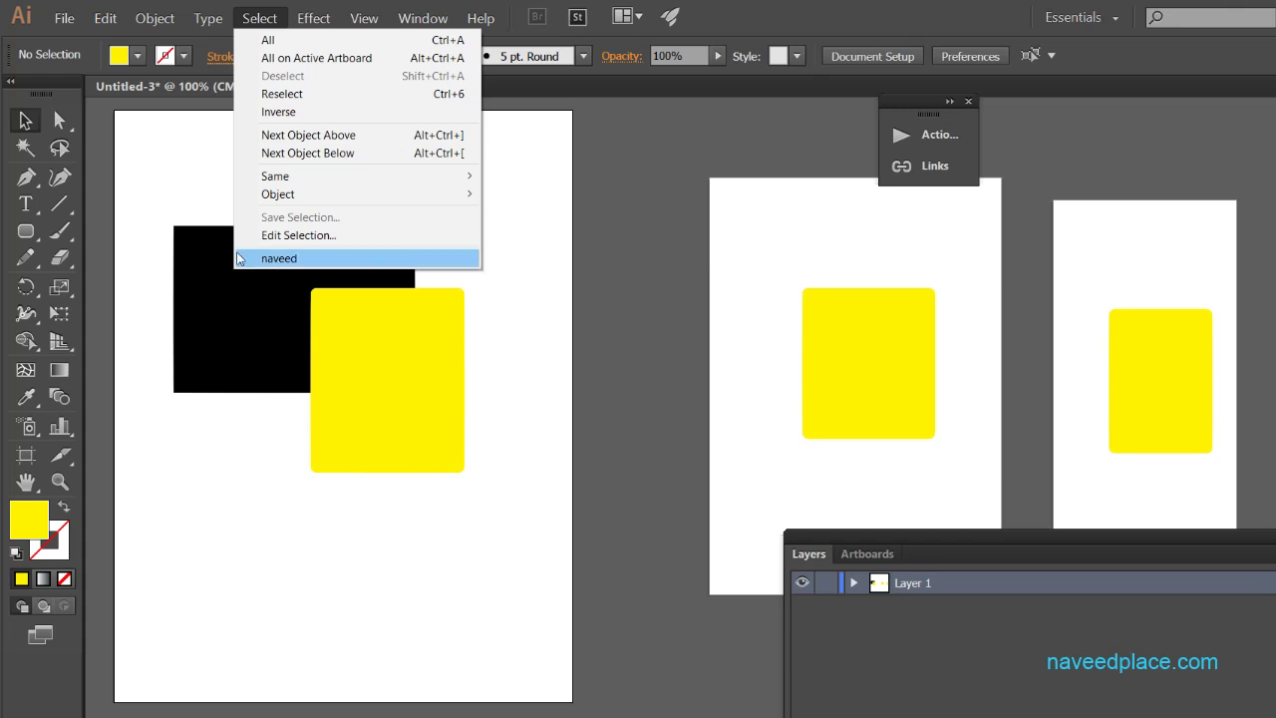
pyautogui.click(279, 259)
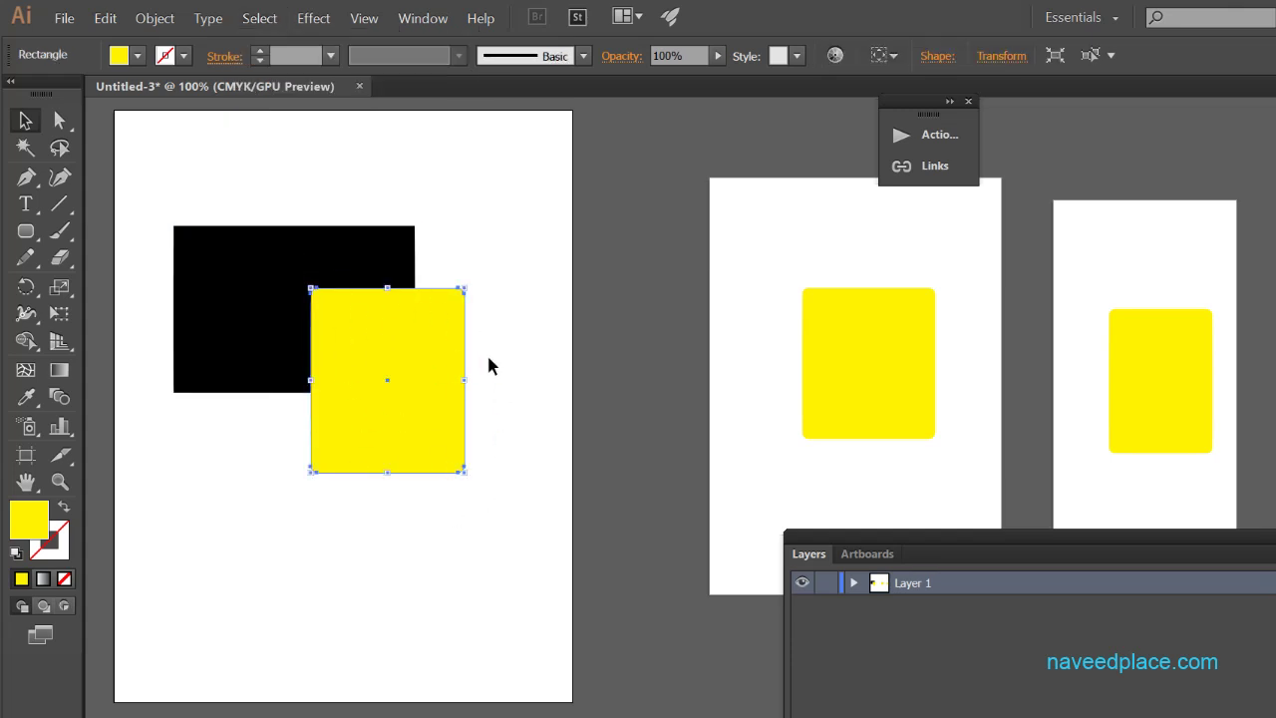
pyautogui.click(271, 18)
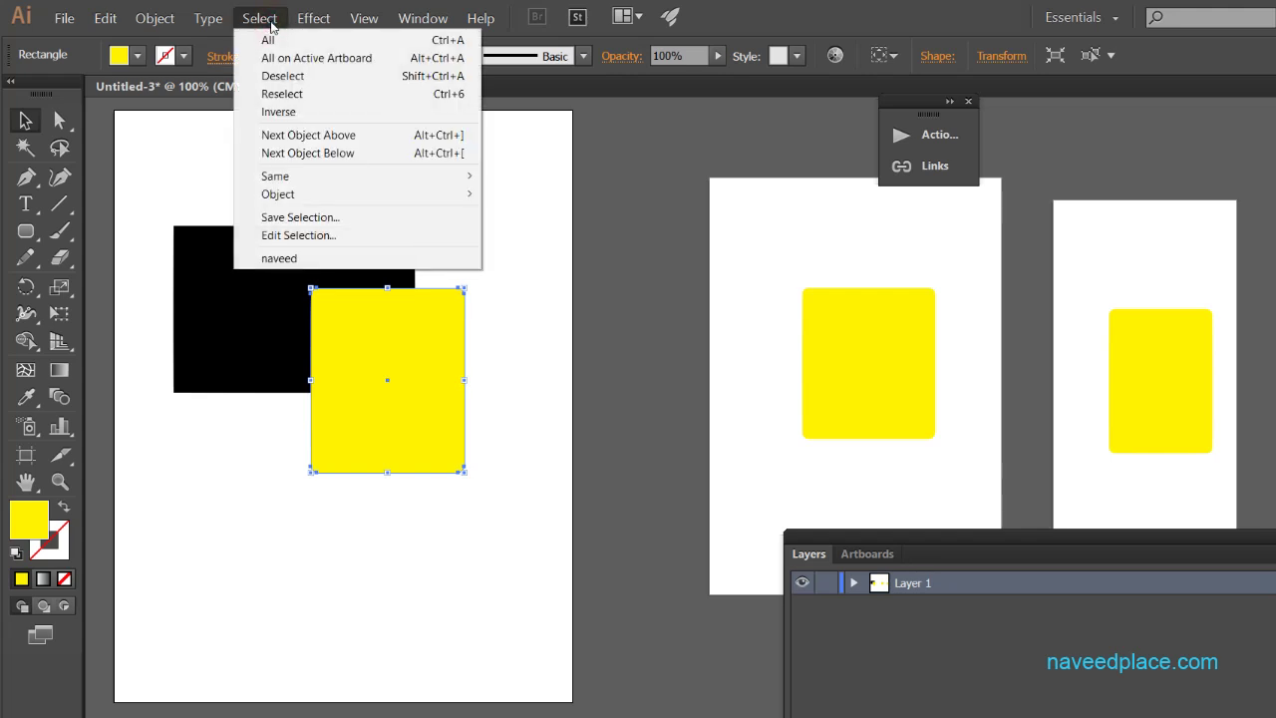